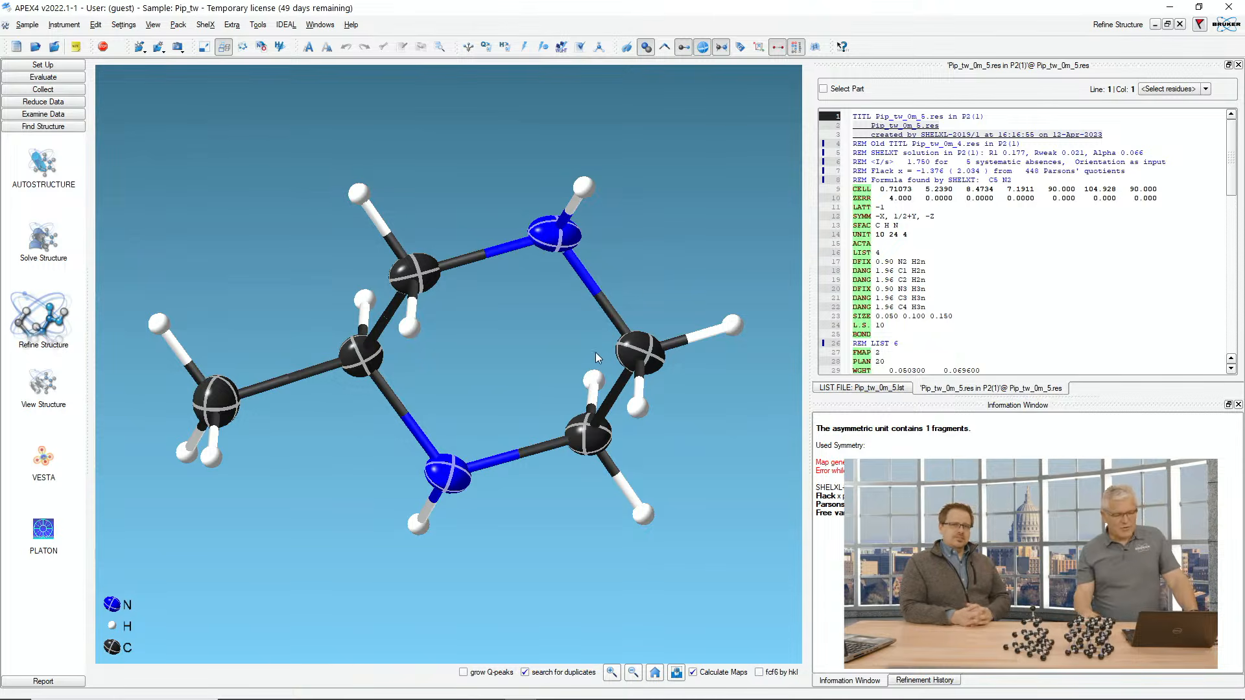
drag(688, 243, 726, 196)
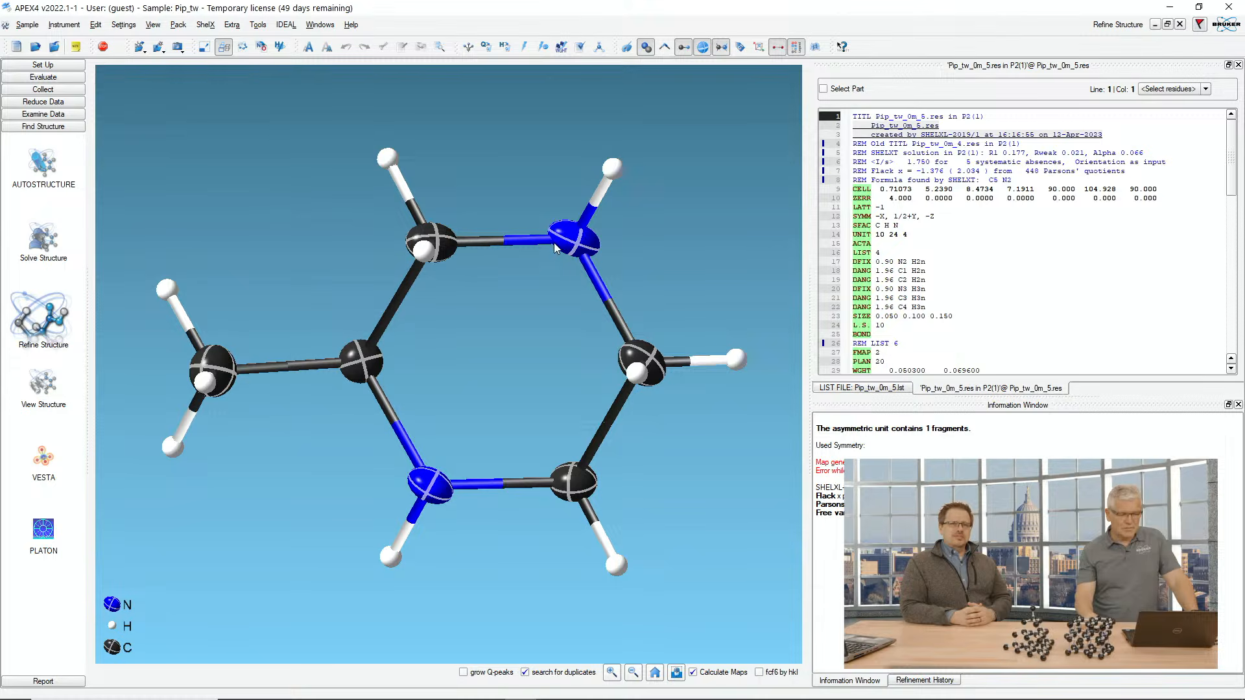
mouse_move(694, 236)
mouse_down()
mouse_move(645, 538)
mouse_move(707, 298)
mouse_move(710, 223)
mouse_move(702, 233)
mouse_up()
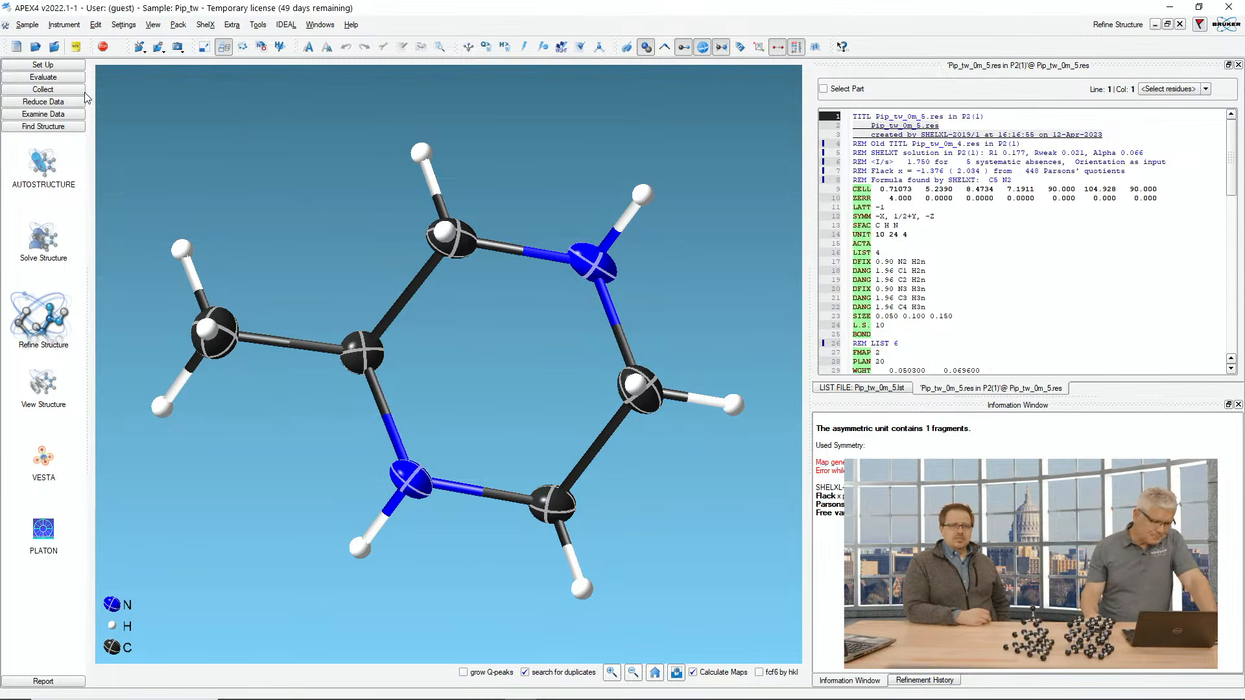
Step: Open the Determine Unit Cell task in the Evaluate section
click(62, 79)
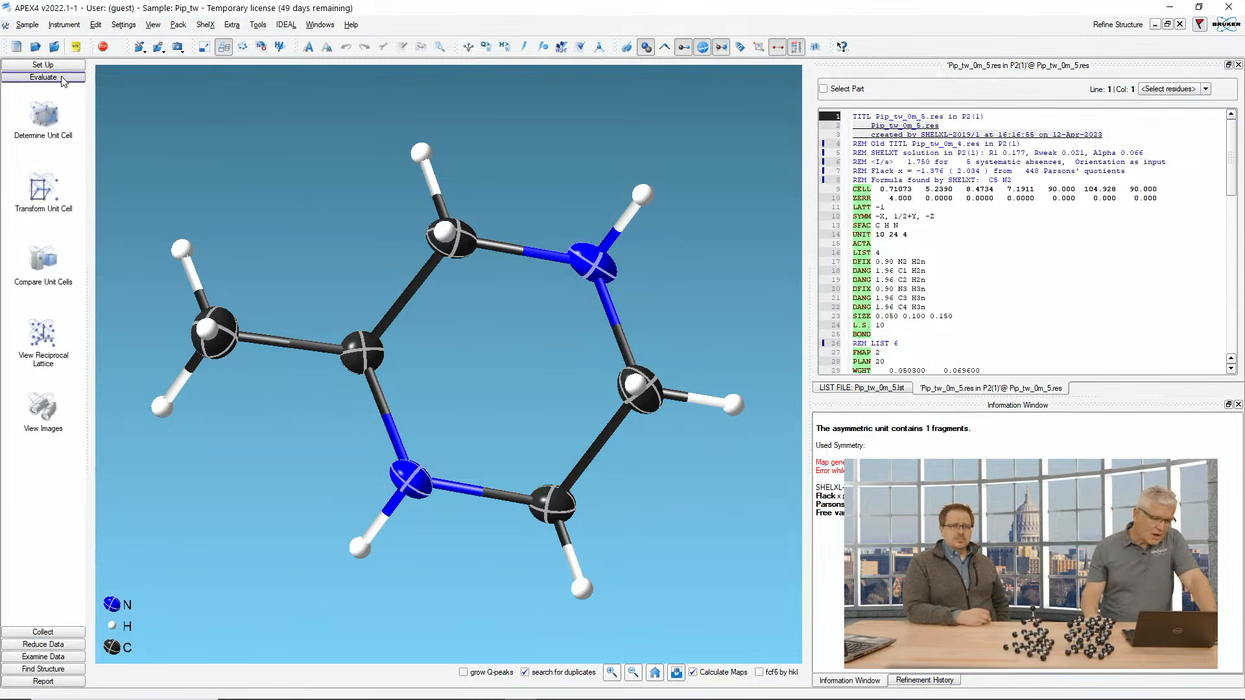
click(44, 133)
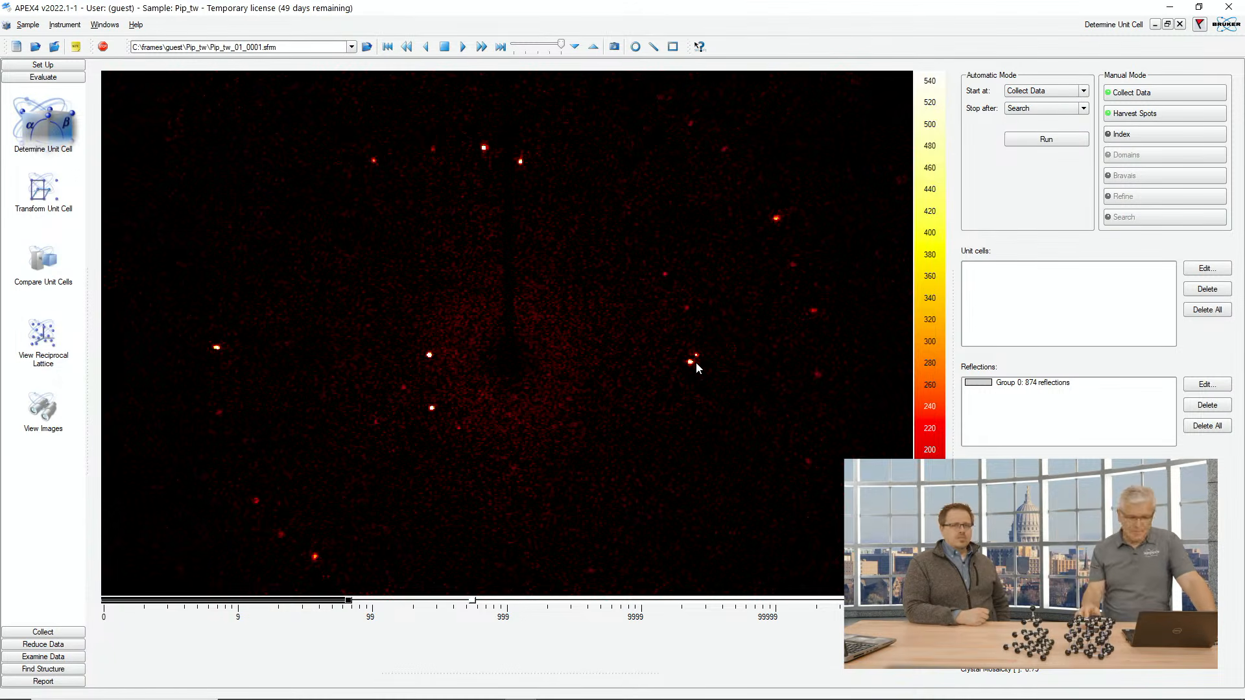
Step: Play through the diffraction frames automatically, stop, and return to the first image
click(481, 48)
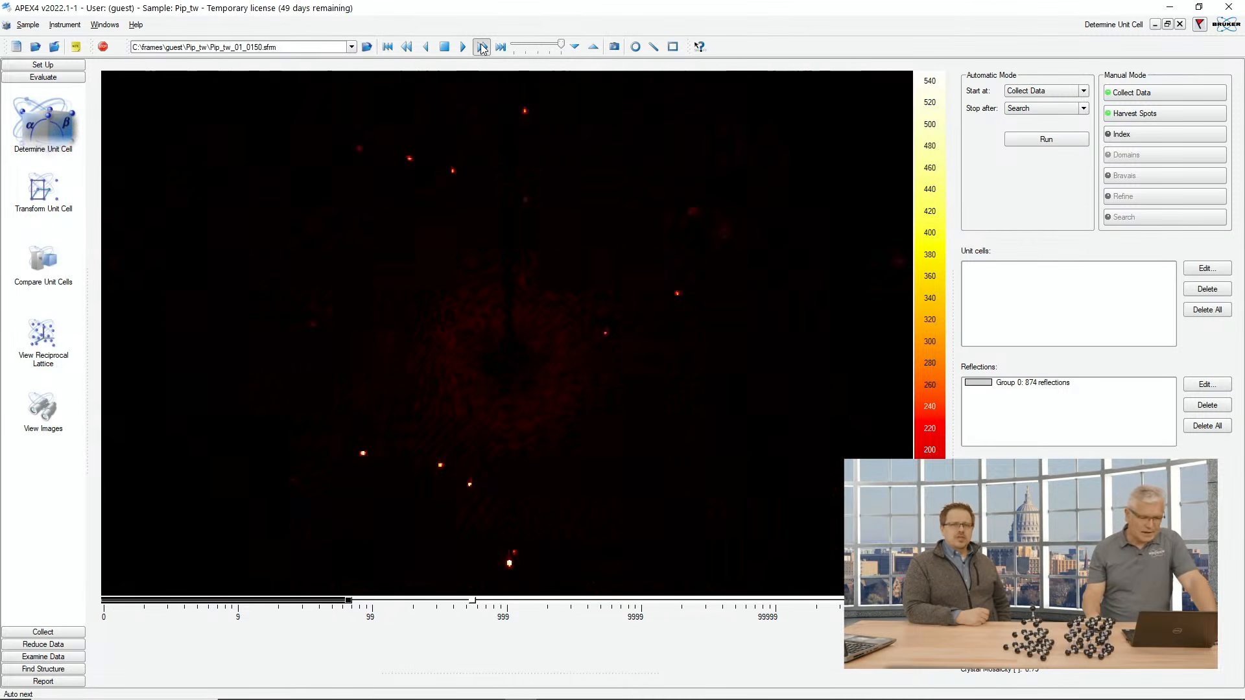
click(481, 47)
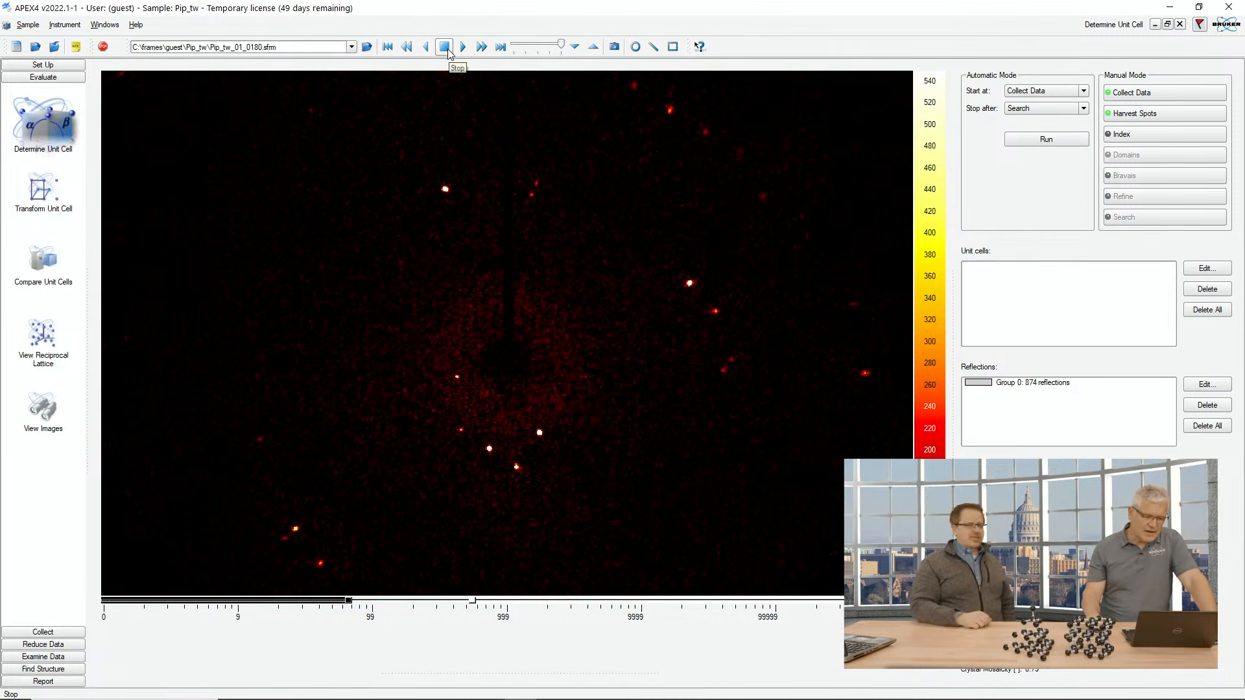
click(387, 46)
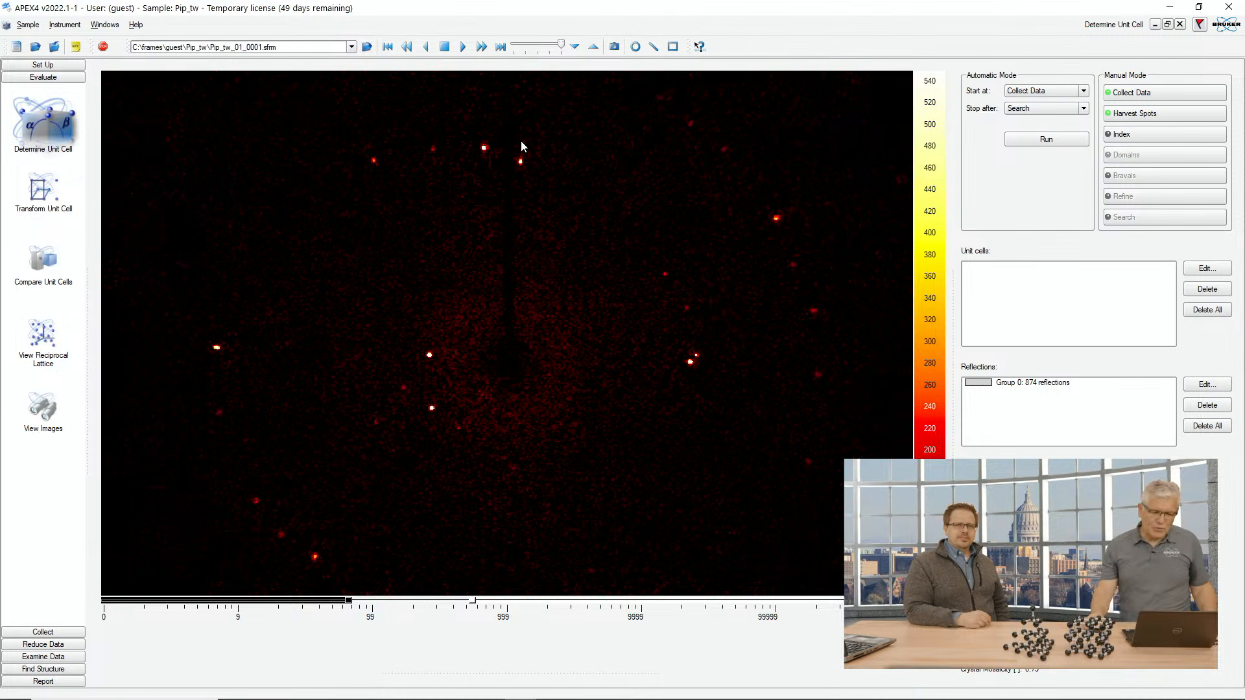
Step: Step through the diffraction frames one at a time to inspect the spots
click(464, 47)
click(464, 47)
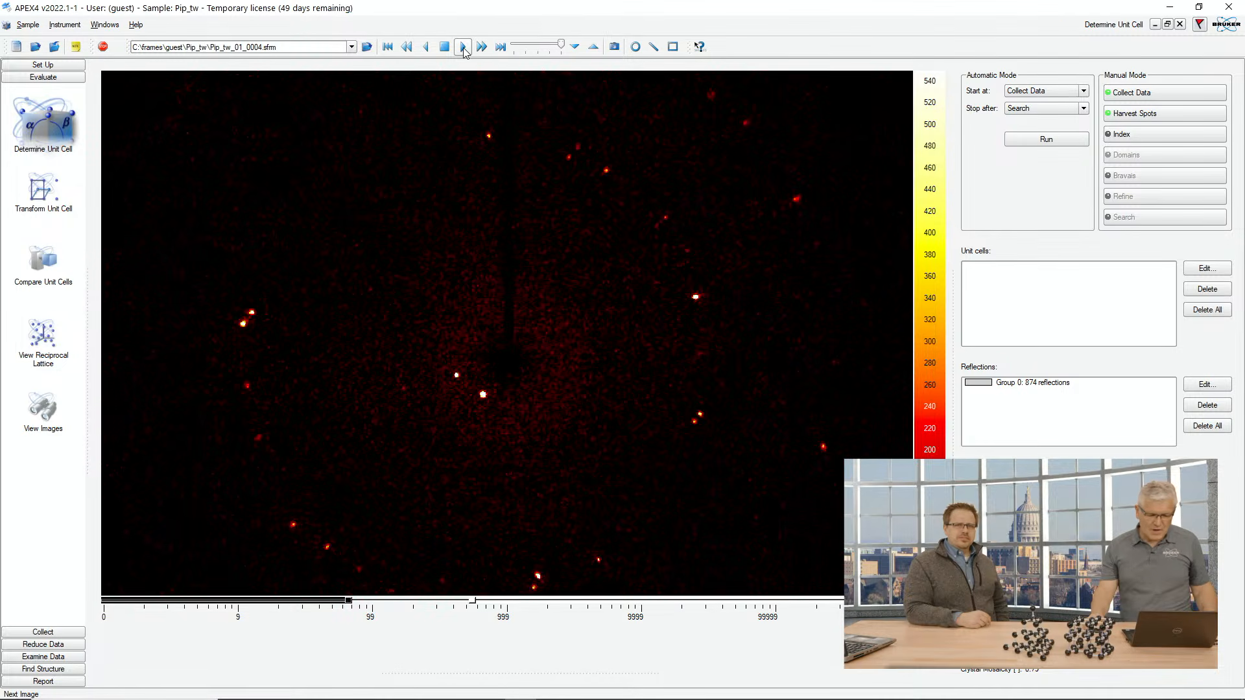
click(464, 47)
click(464, 48)
click(464, 47)
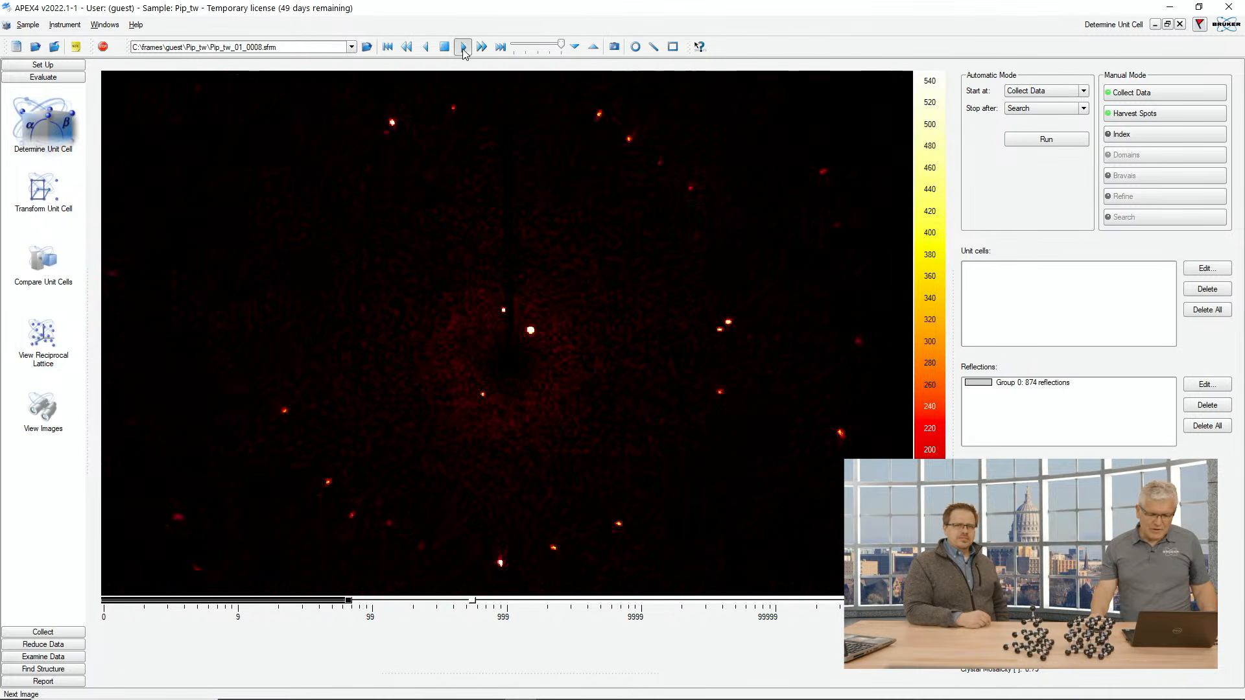
click(464, 47)
click(464, 48)
click(464, 47)
click(464, 47)
click(464, 48)
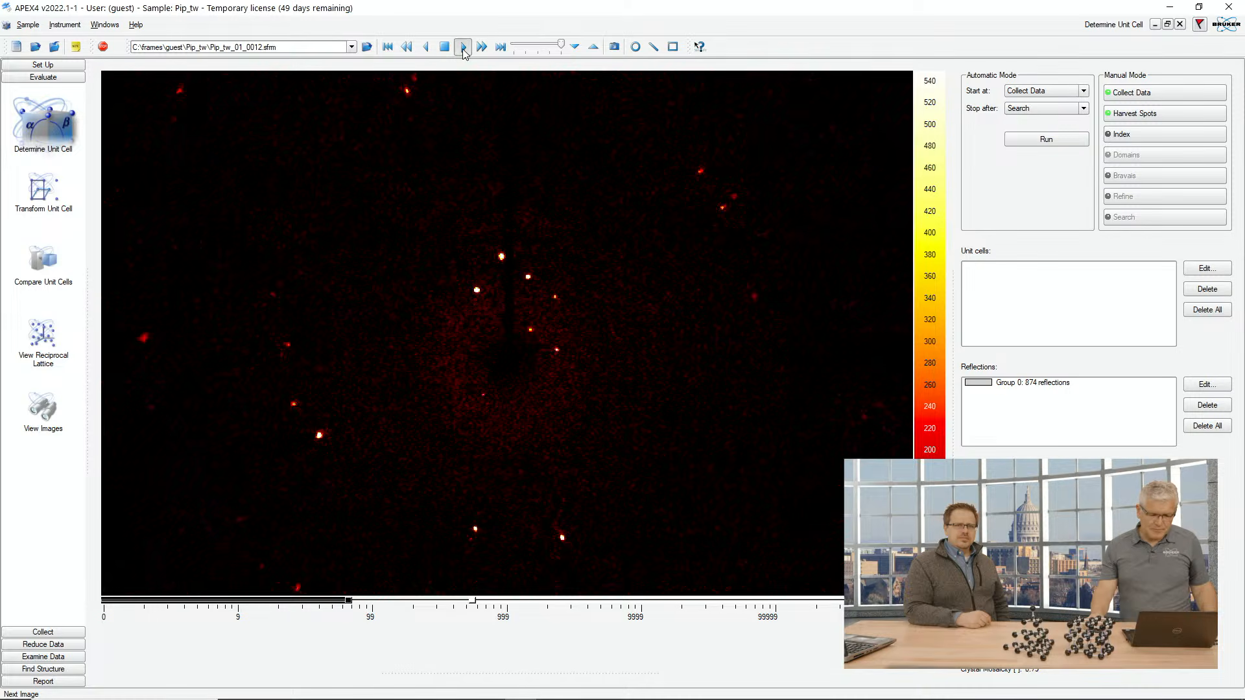
click(465, 48)
click(465, 47)
click(464, 47)
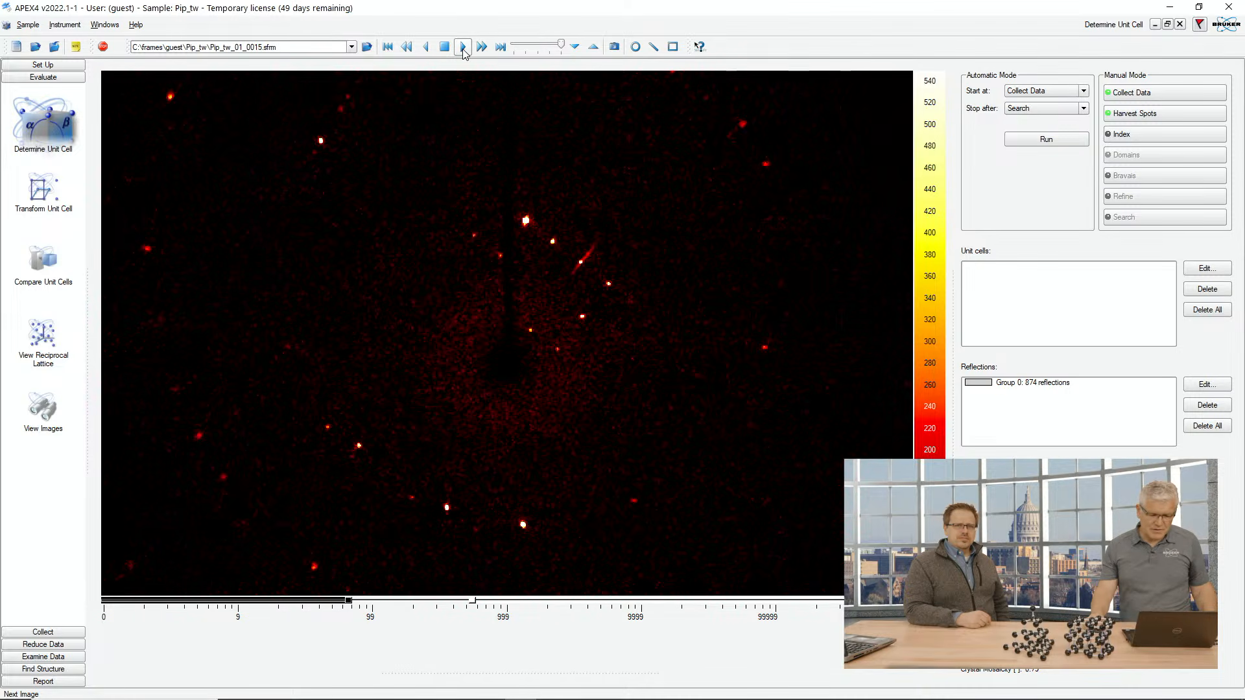
click(464, 47)
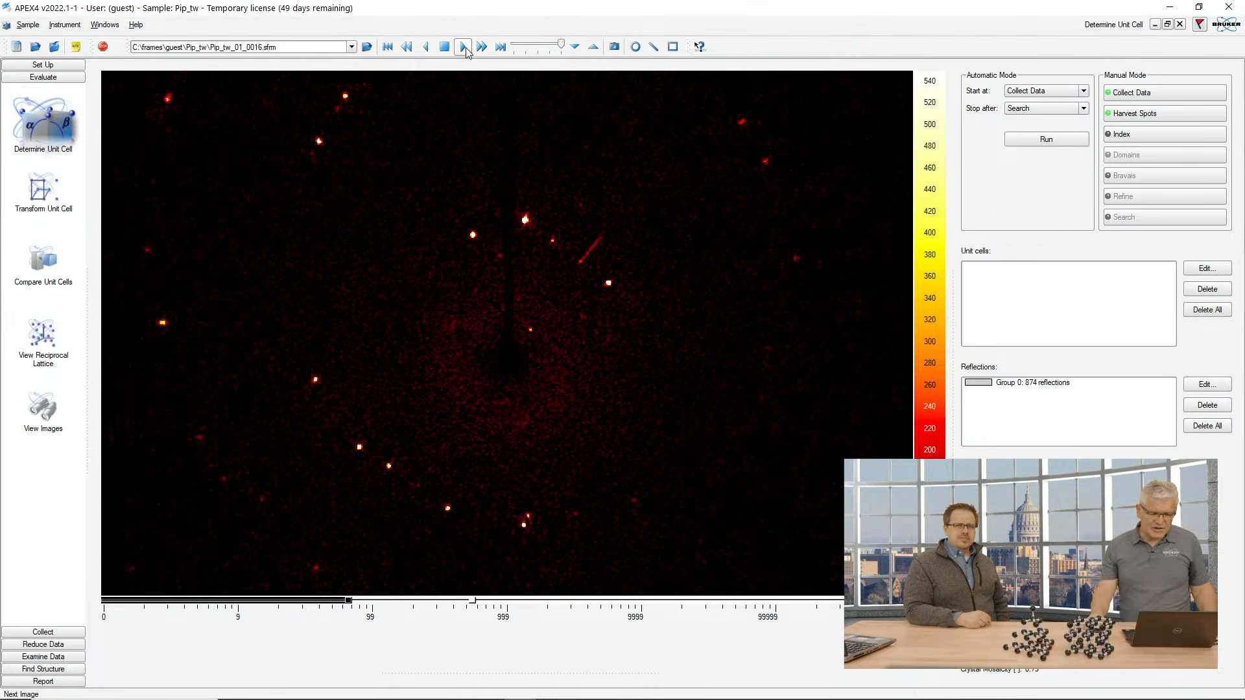
click(464, 48)
click(465, 47)
click(464, 47)
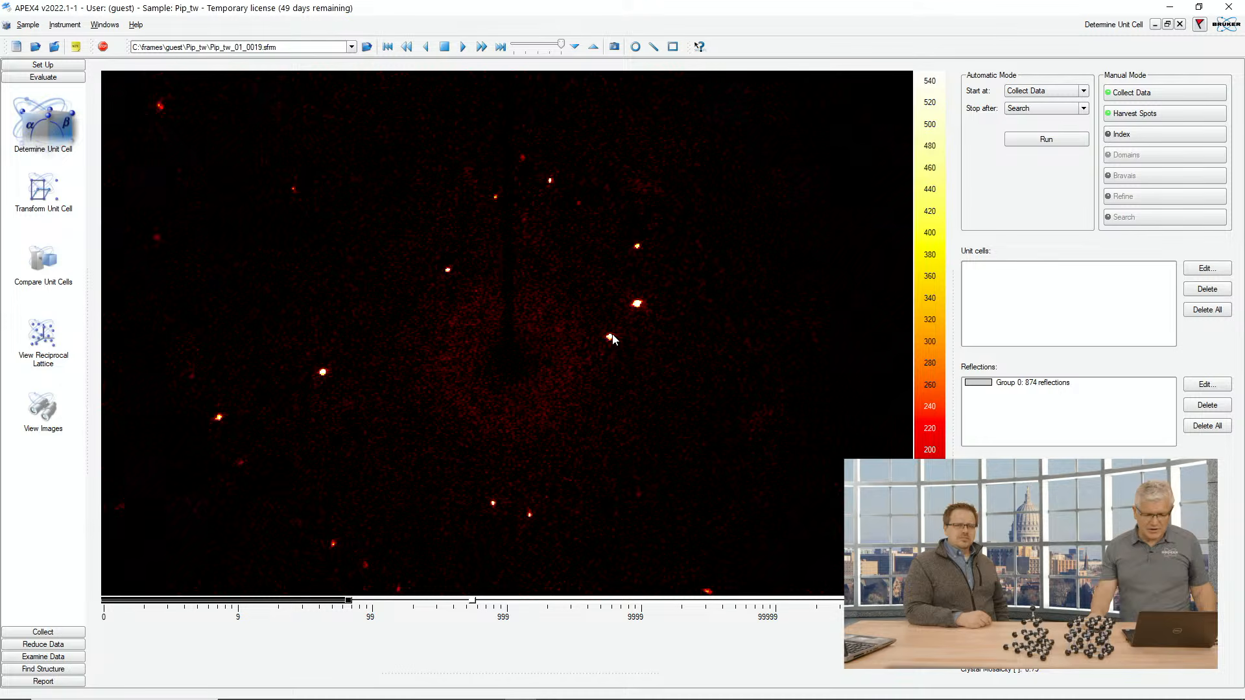
click(464, 47)
click(464, 47)
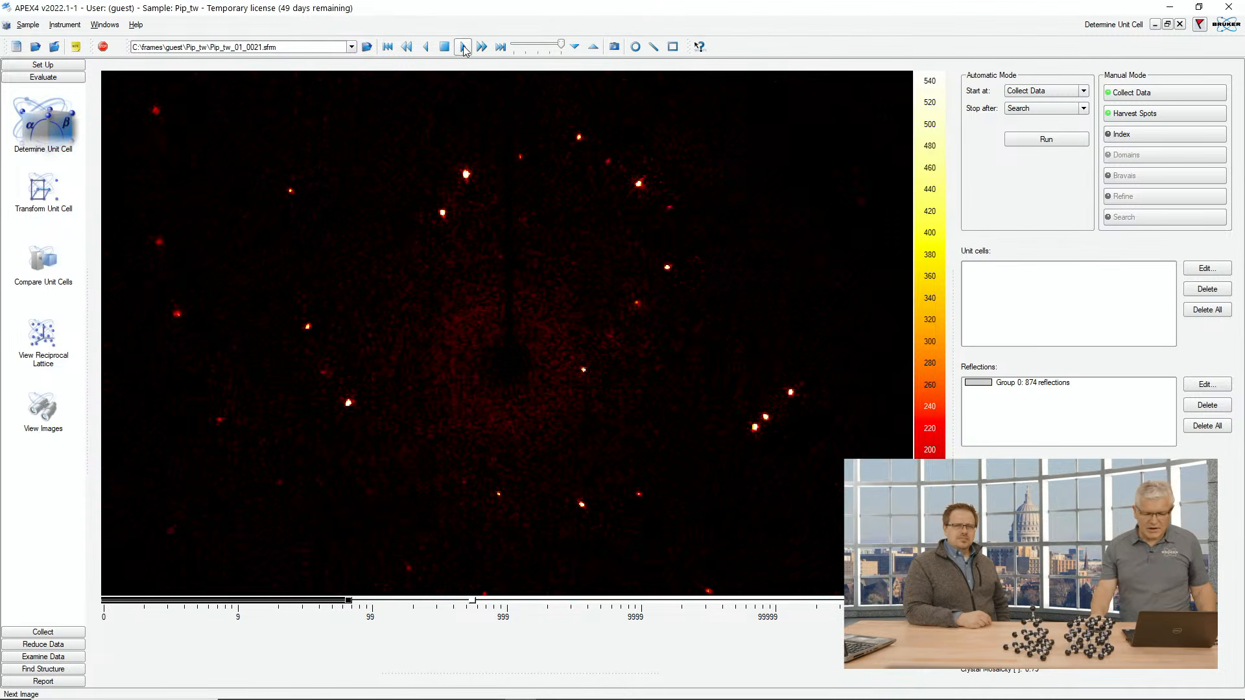
click(464, 47)
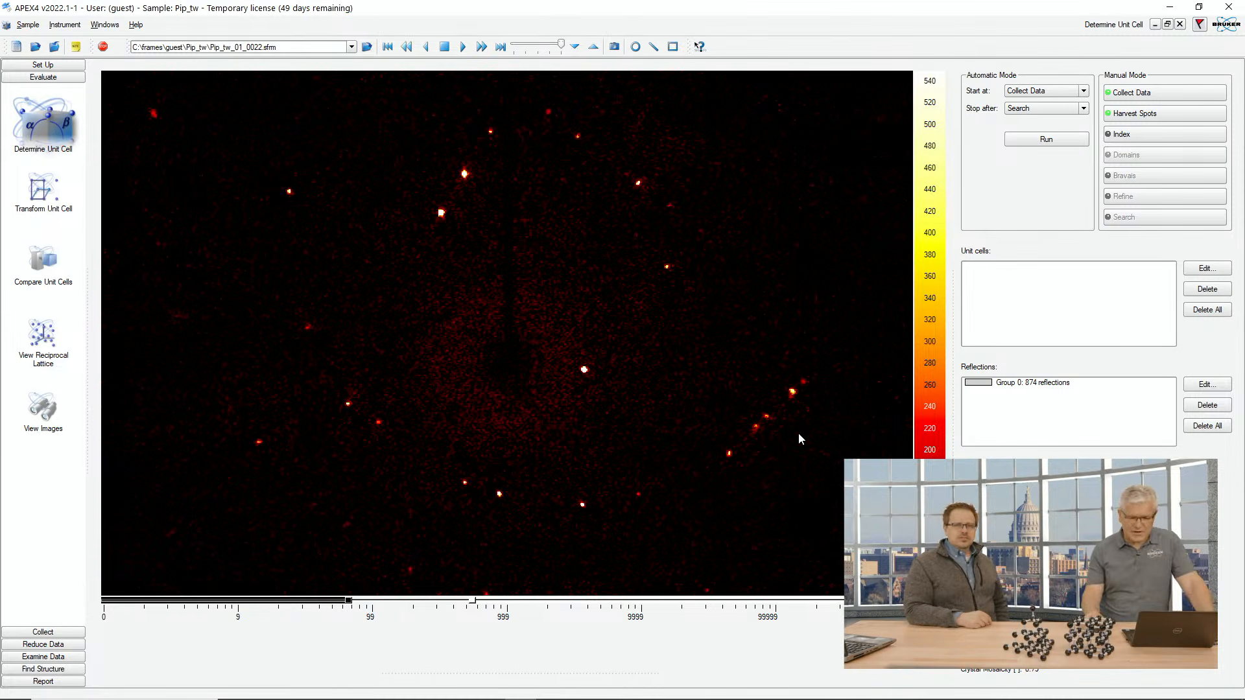
Step: Delete the existing 874-reflection group from the reflections list
click(1133, 114)
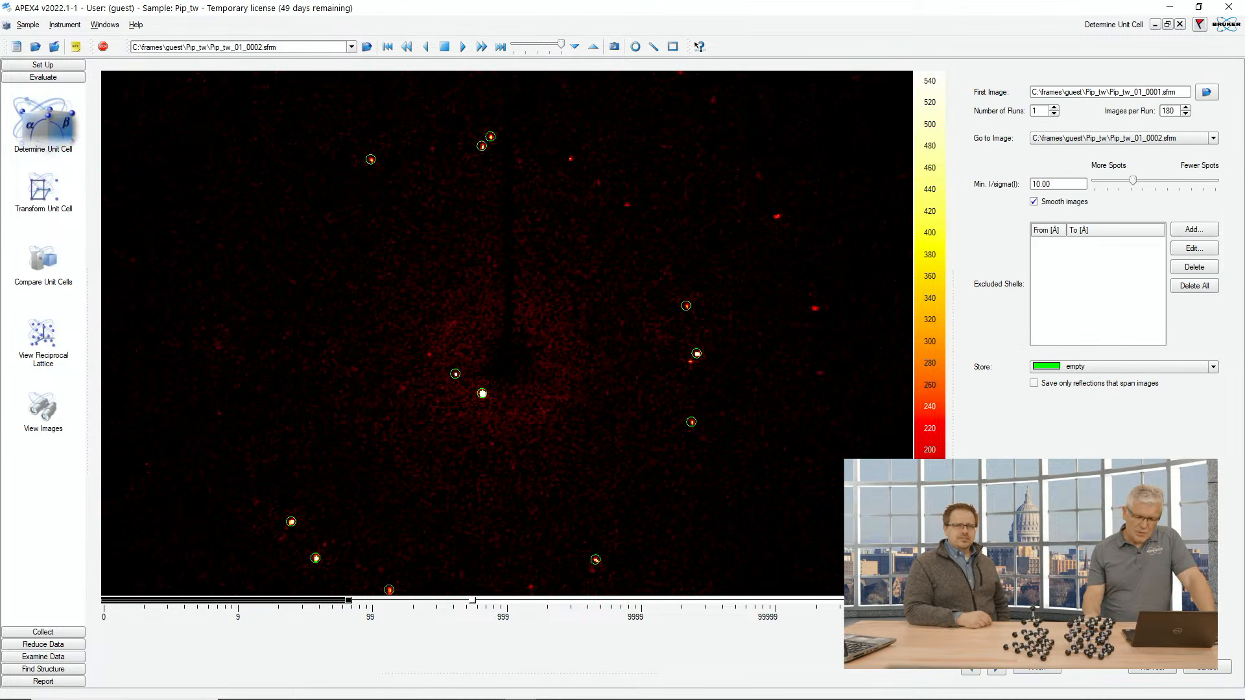
click(1208, 668)
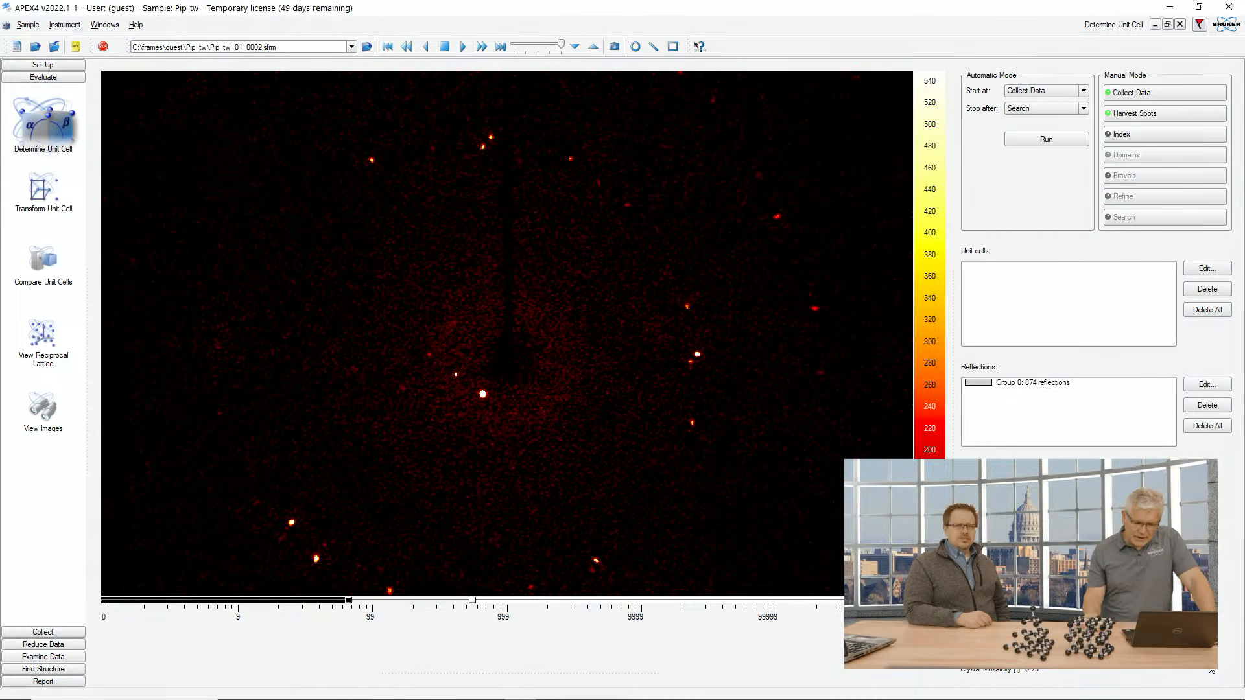
click(1067, 387)
click(1207, 405)
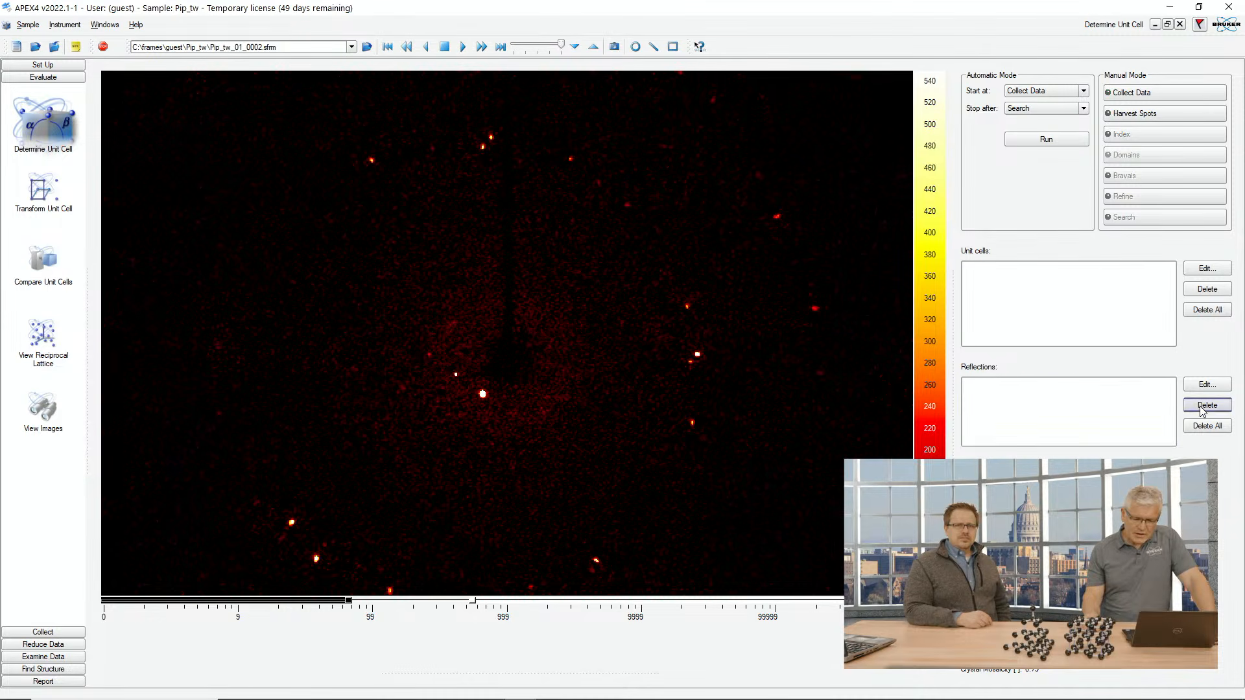
Step: Harvest spots from the 180-image run with the default Min. I/sigma of 10.00
click(1142, 117)
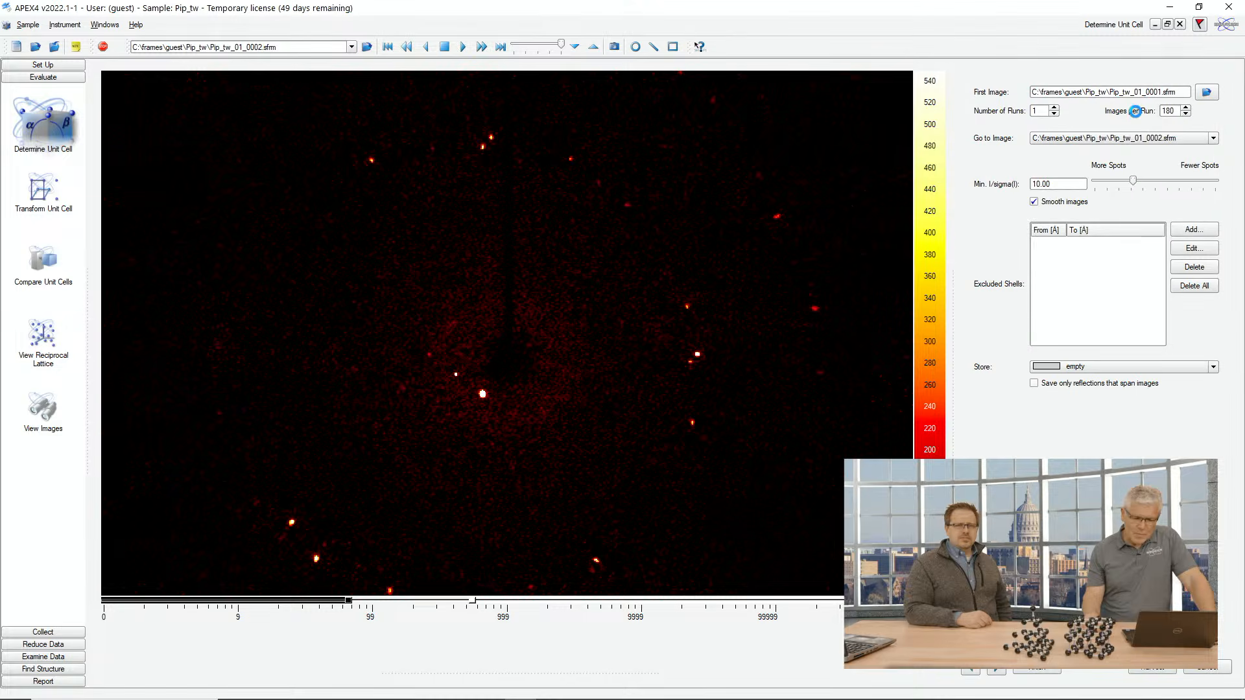
click(1152, 667)
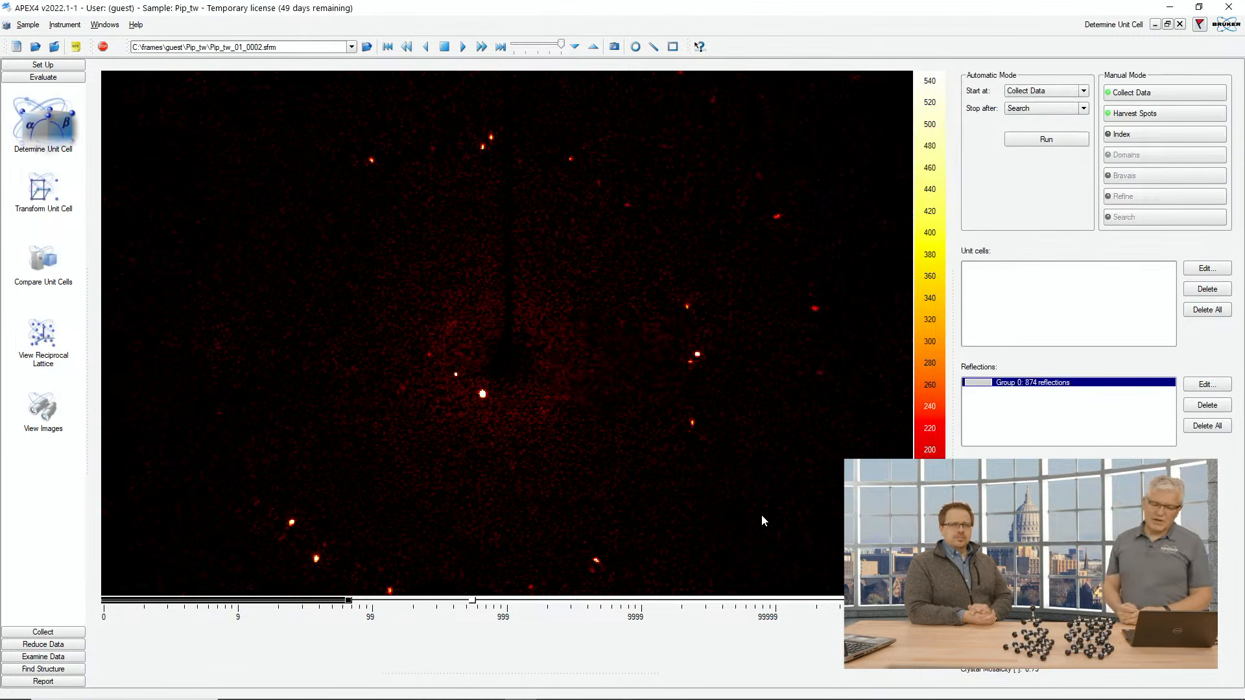
Step: Open the reciprocal lattice viewer and orient the lattice to look along its reflection rows
click(40, 349)
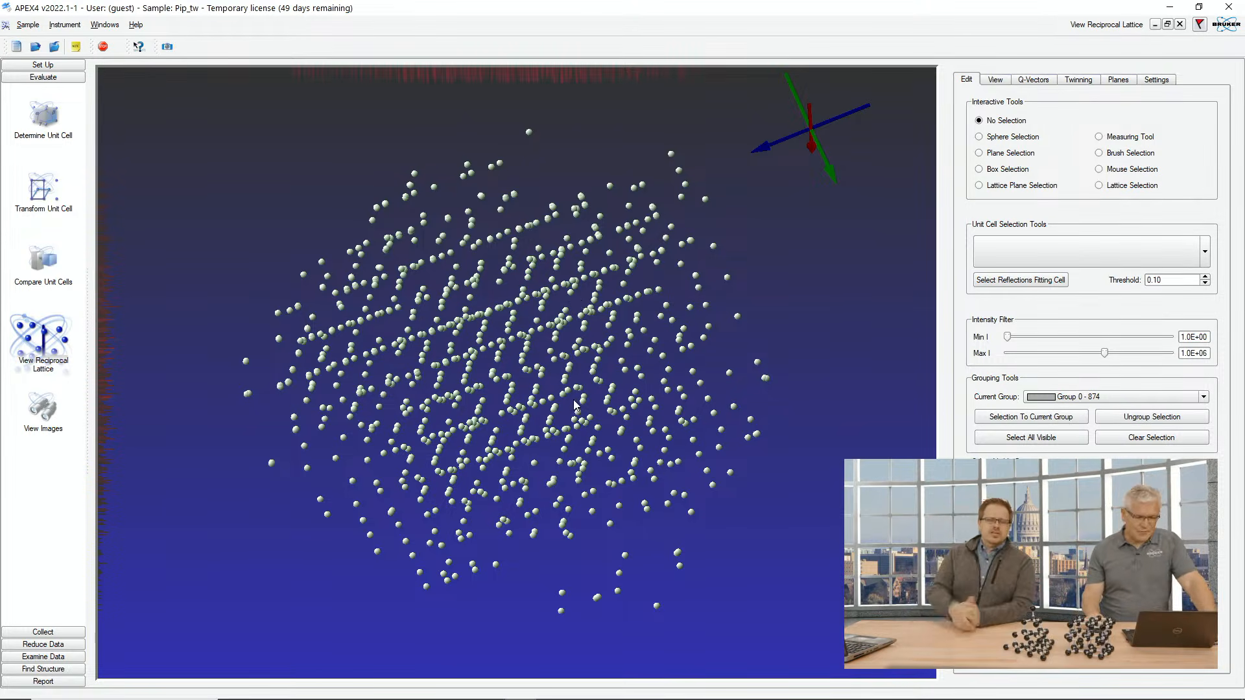
drag(547, 346, 601, 372)
drag(623, 387, 673, 354)
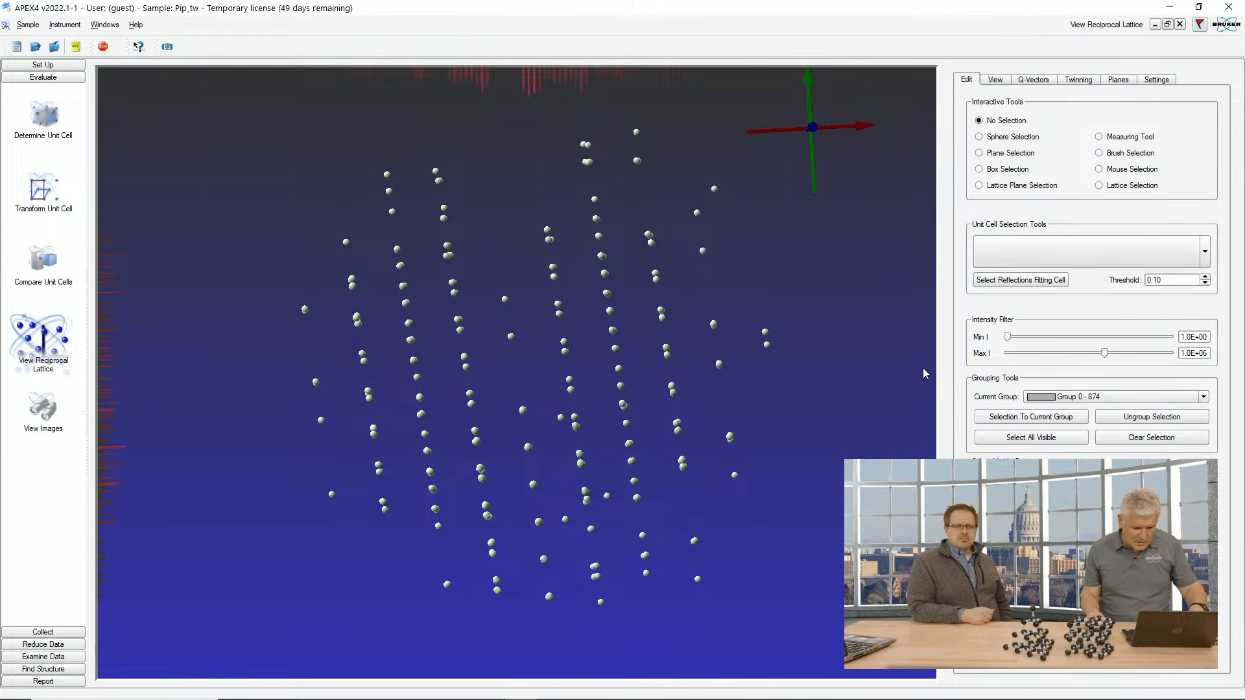
drag(923, 368, 921, 388)
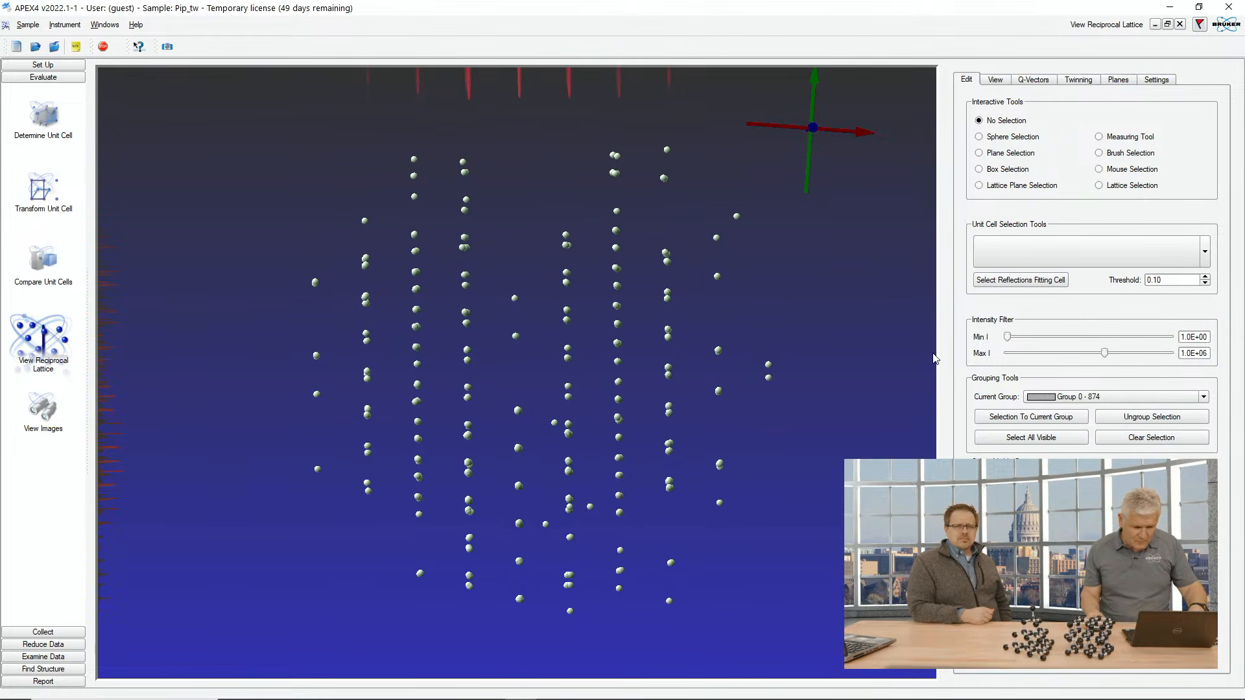
Step: Try selecting a lower plane of reflections with Plane Selection, then clear the selection
click(978, 154)
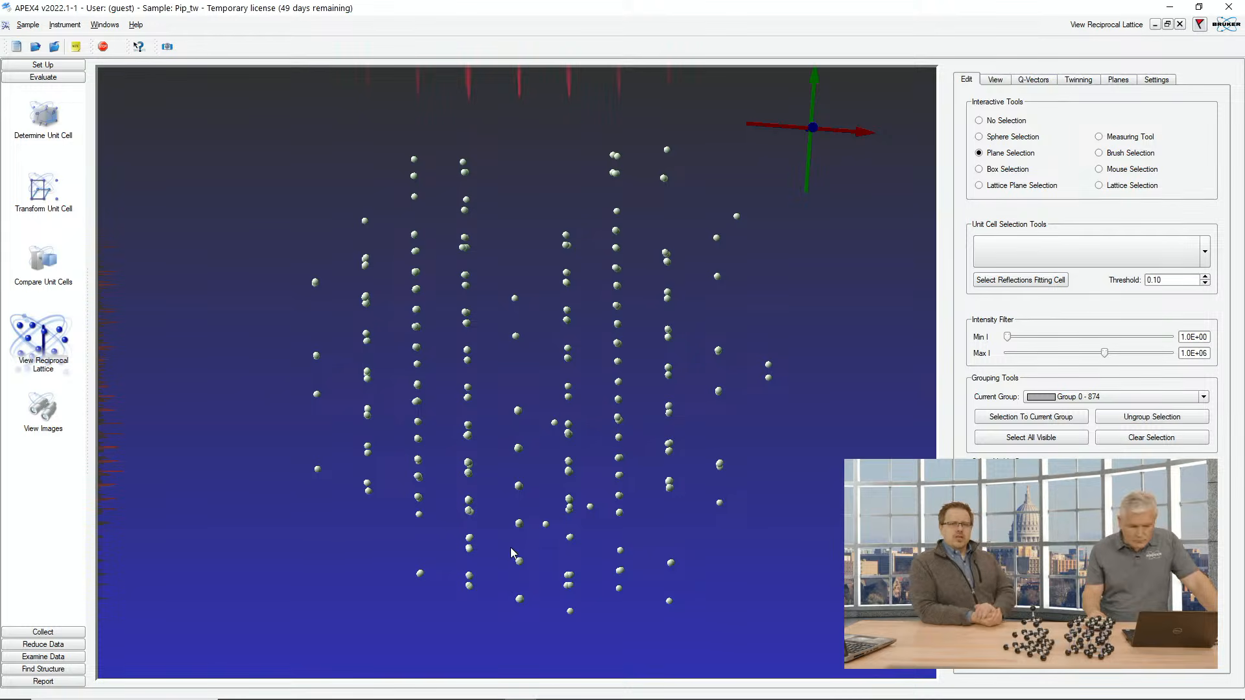
drag(503, 437, 502, 552)
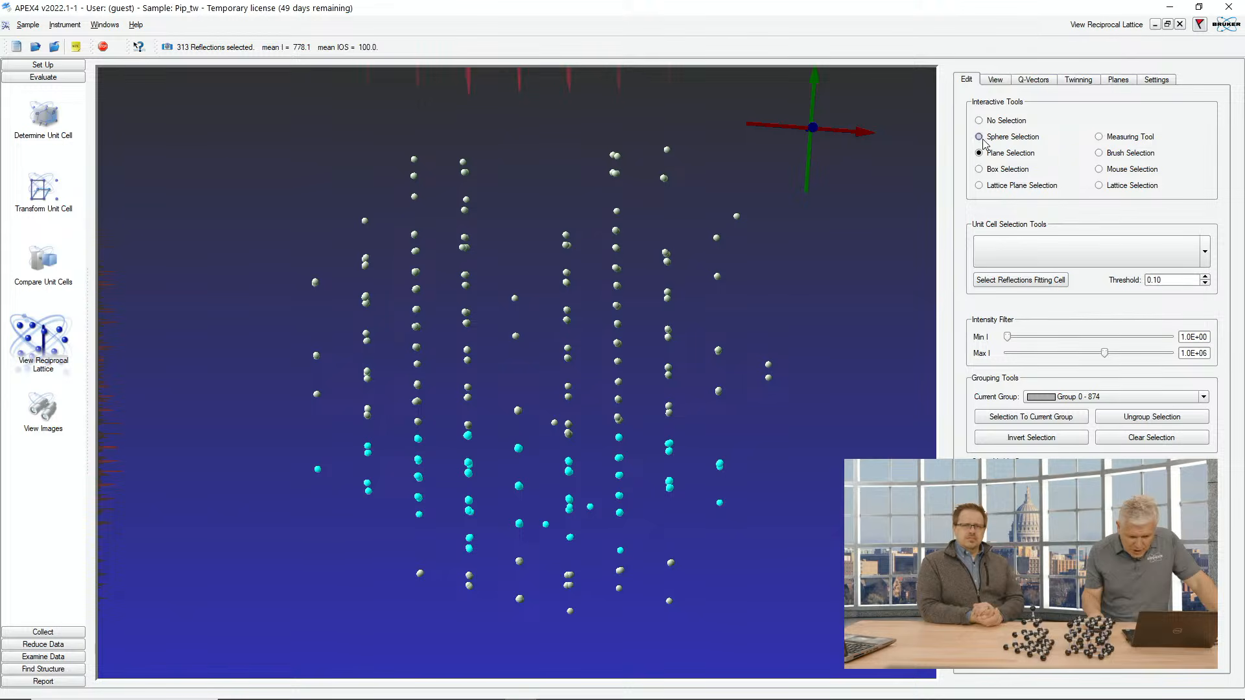
click(979, 169)
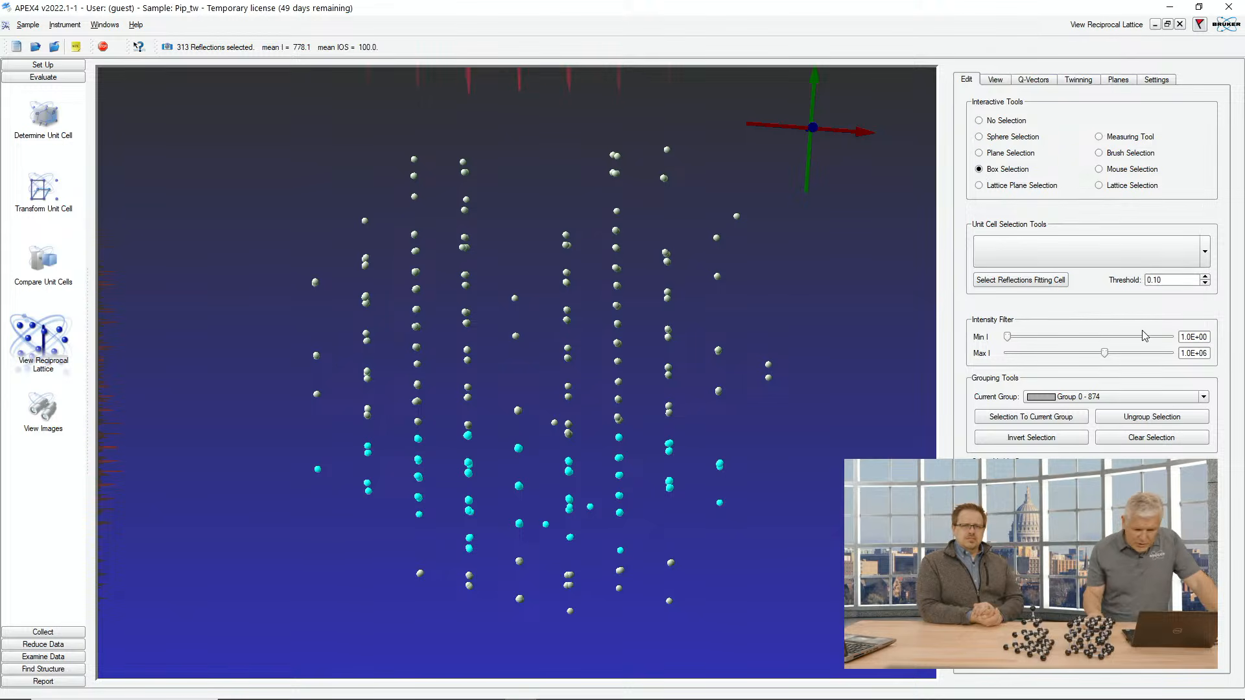
click(1158, 439)
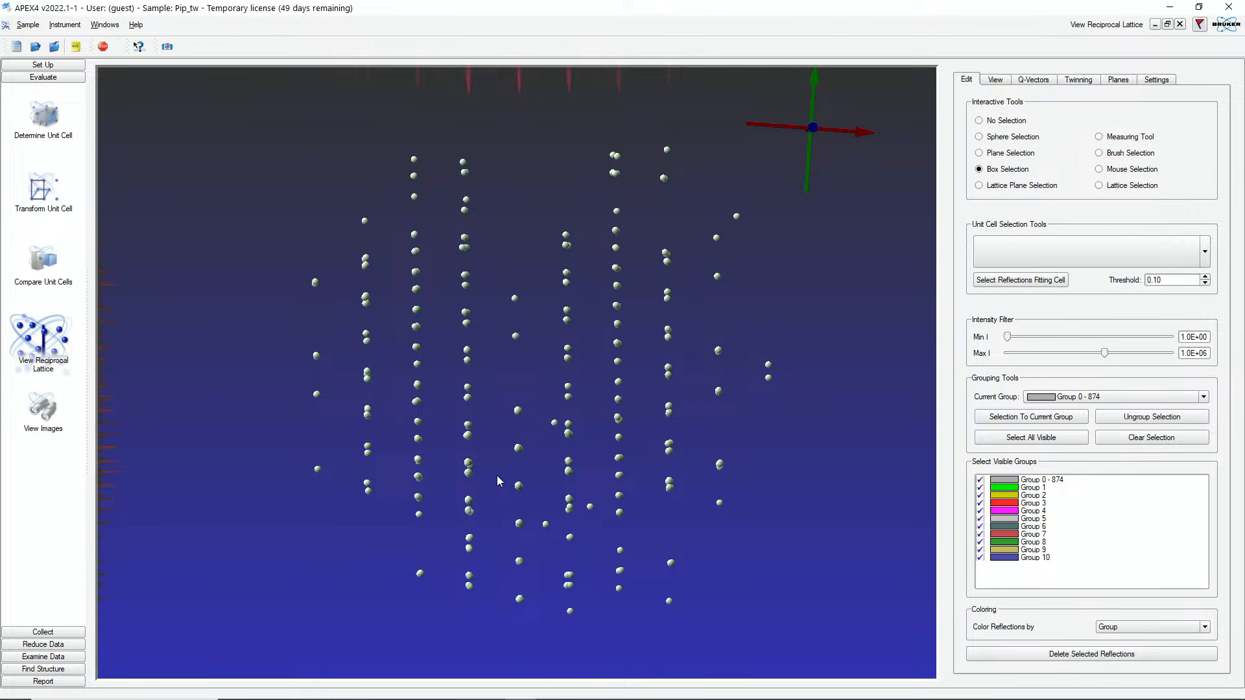
Step: Box-select the stray reflections lying off the main lattice rows, then invert the selection
drag(498, 480, 536, 631)
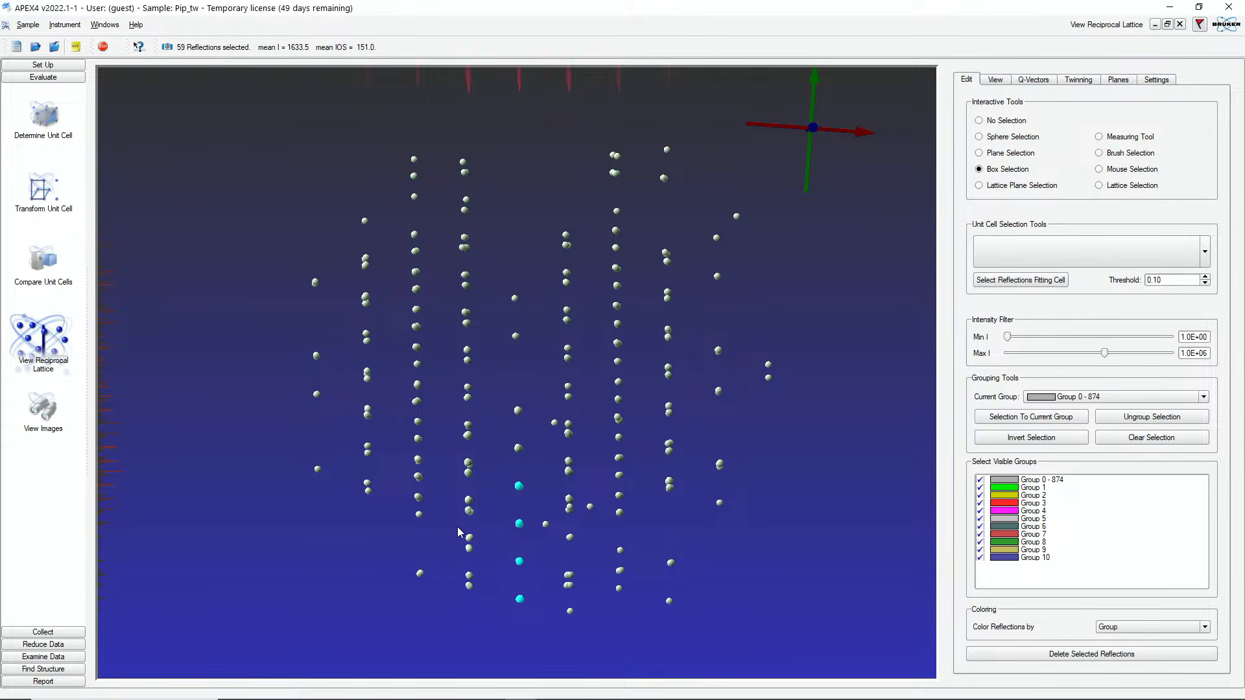
click(470, 539)
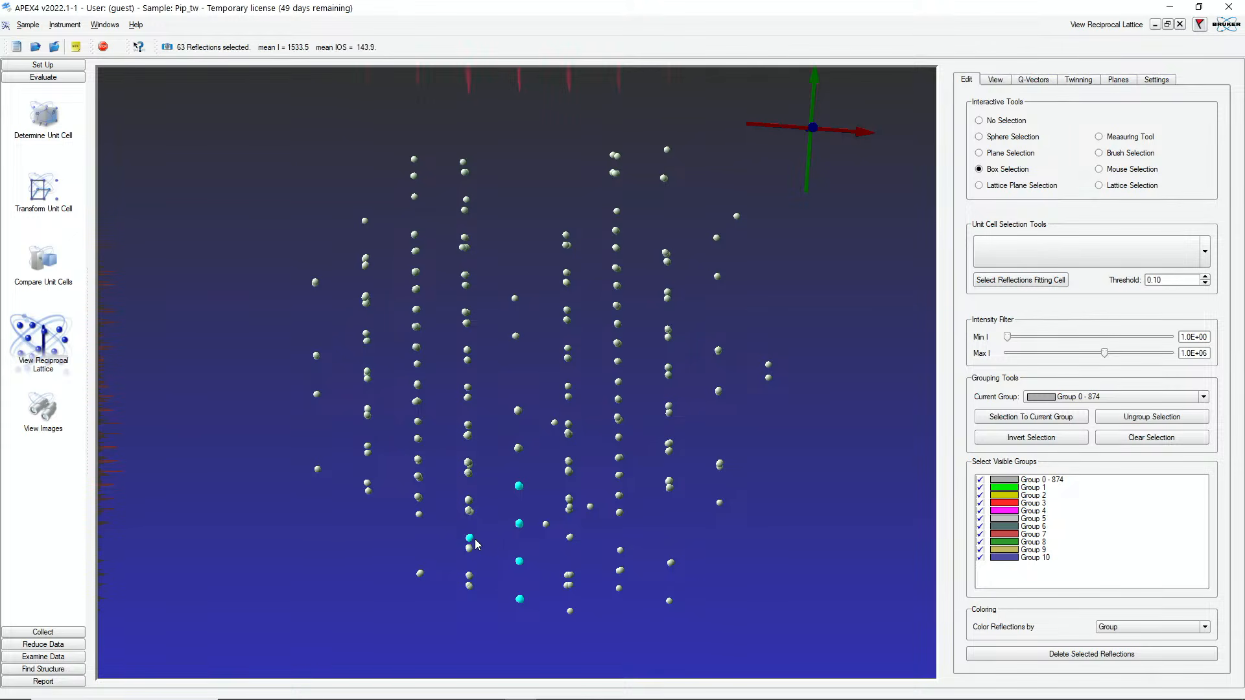
click(470, 504)
click(477, 467)
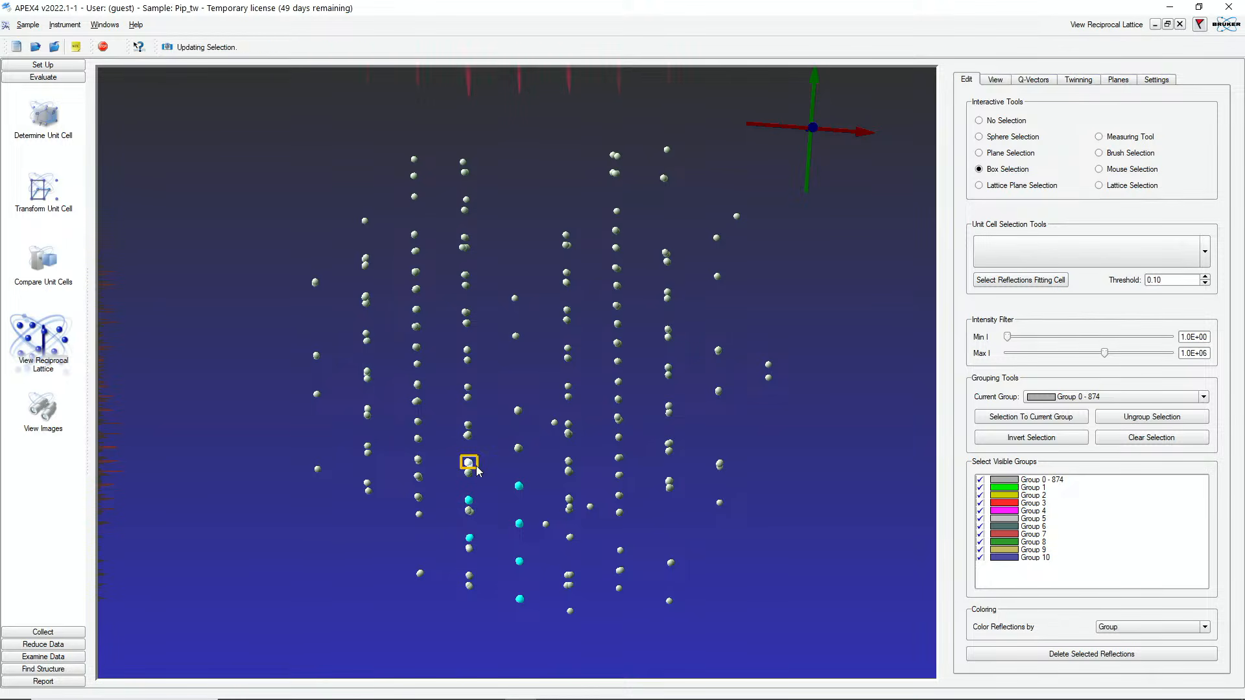
click(472, 429)
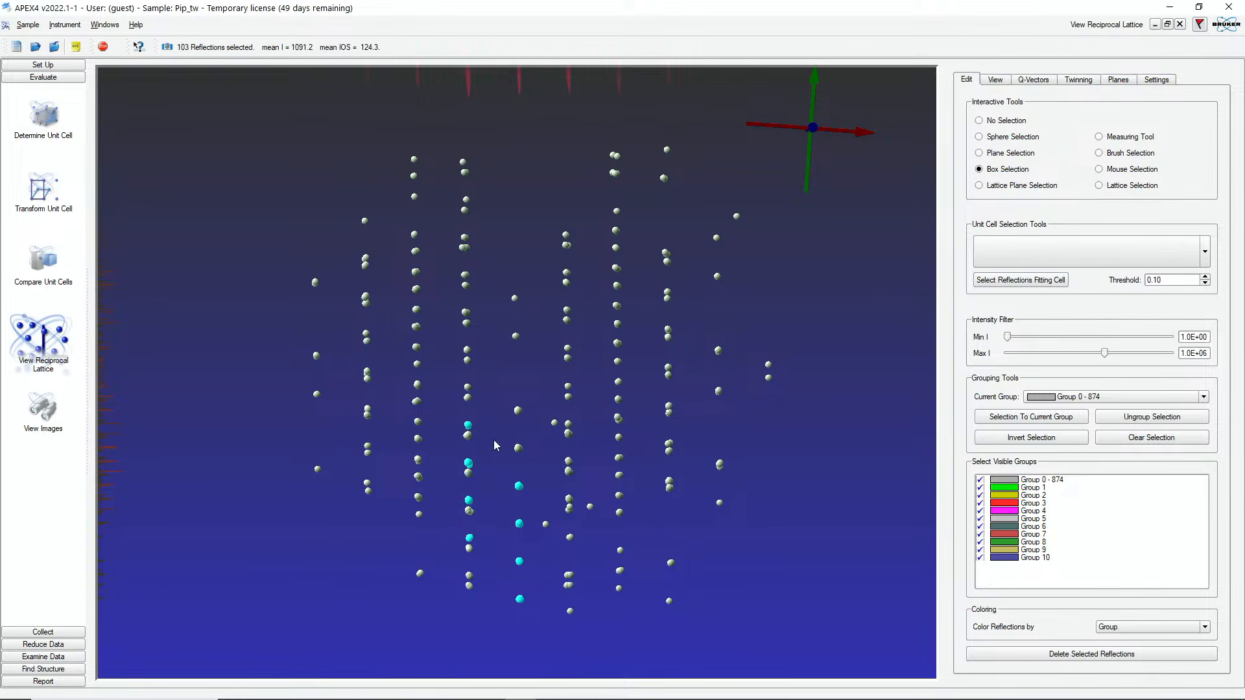
click(568, 507)
drag(565, 581, 563, 603)
drag(412, 472, 433, 493)
drag(412, 436, 432, 459)
ctrl+click(618, 549)
click(1038, 443)
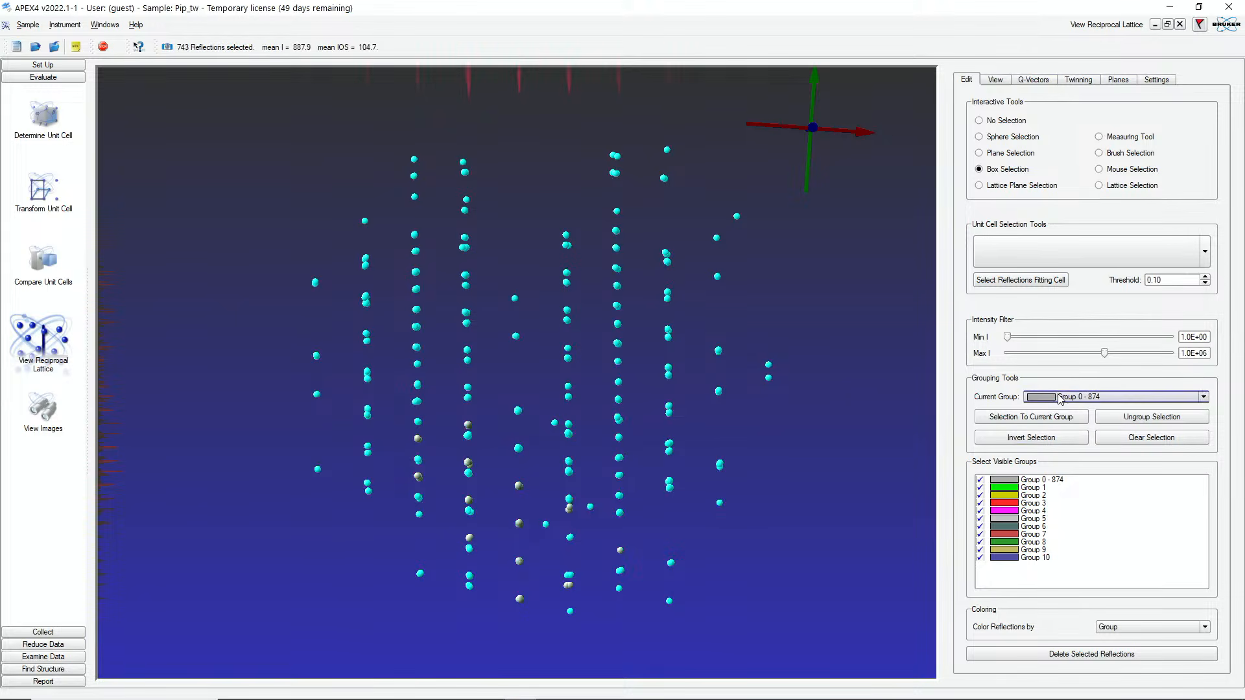
Step: Assign the selected reflections to Group 1 and hide Group 1 in the view
click(1058, 407)
click(1058, 418)
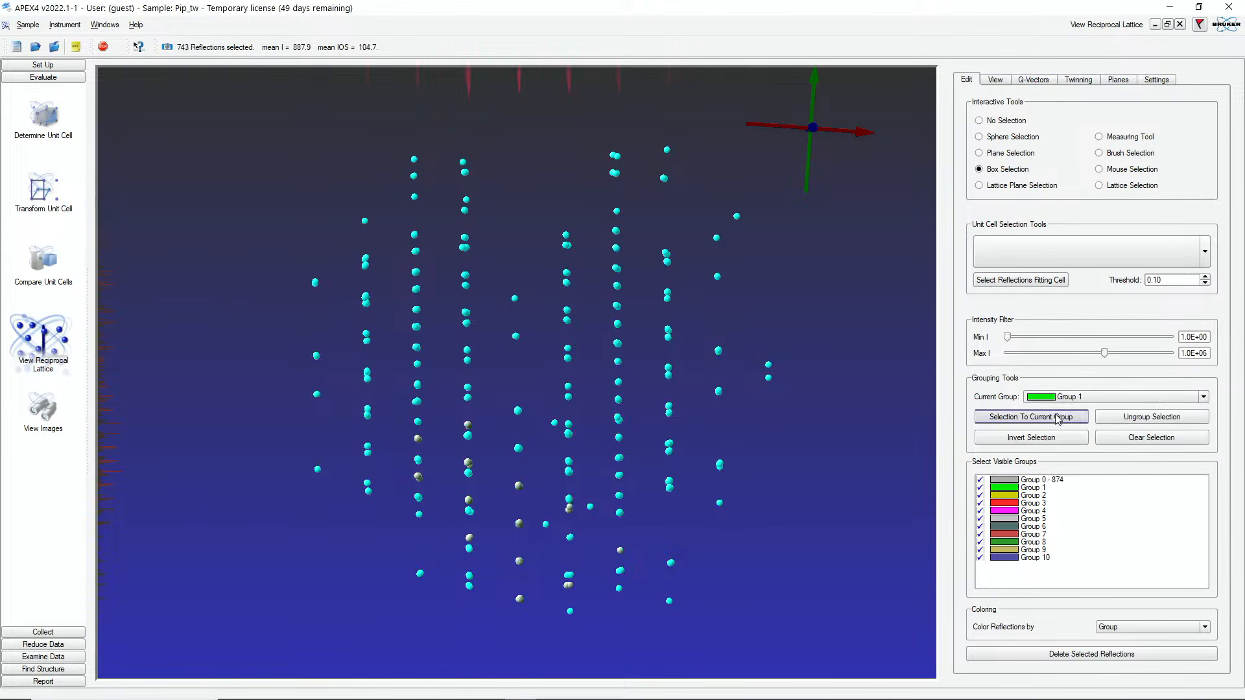
click(1021, 417)
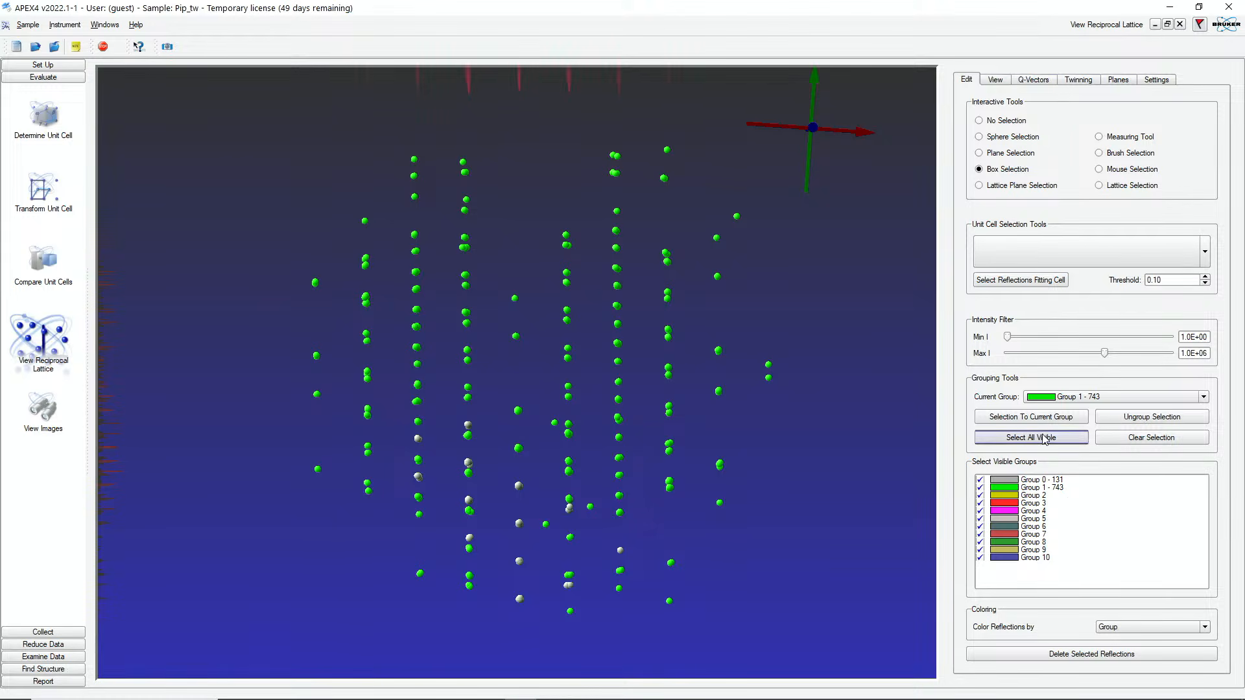
click(980, 487)
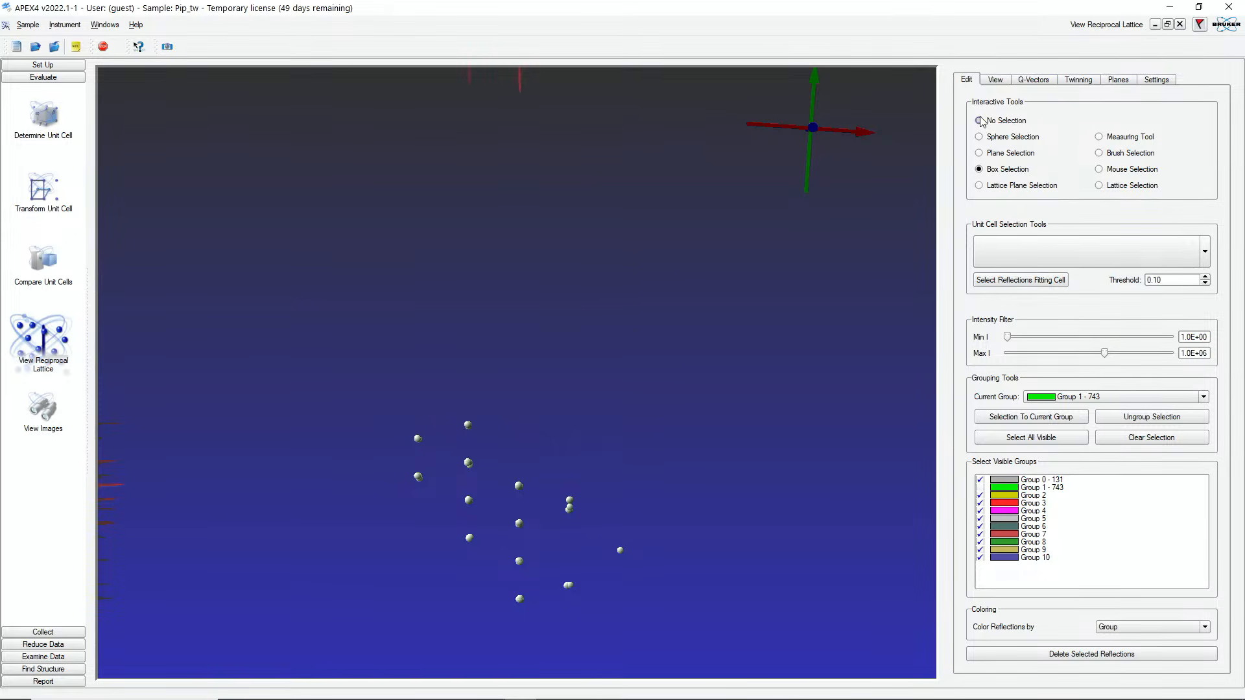
Step: Rotate the lattice, box-select the single stray reflection left outside, and add it to Group 1
drag(588, 379, 794, 430)
mouse_move(484, 411)
mouse_down()
mouse_move(504, 445)
mouse_move(508, 397)
mouse_move(484, 411)
mouse_up()
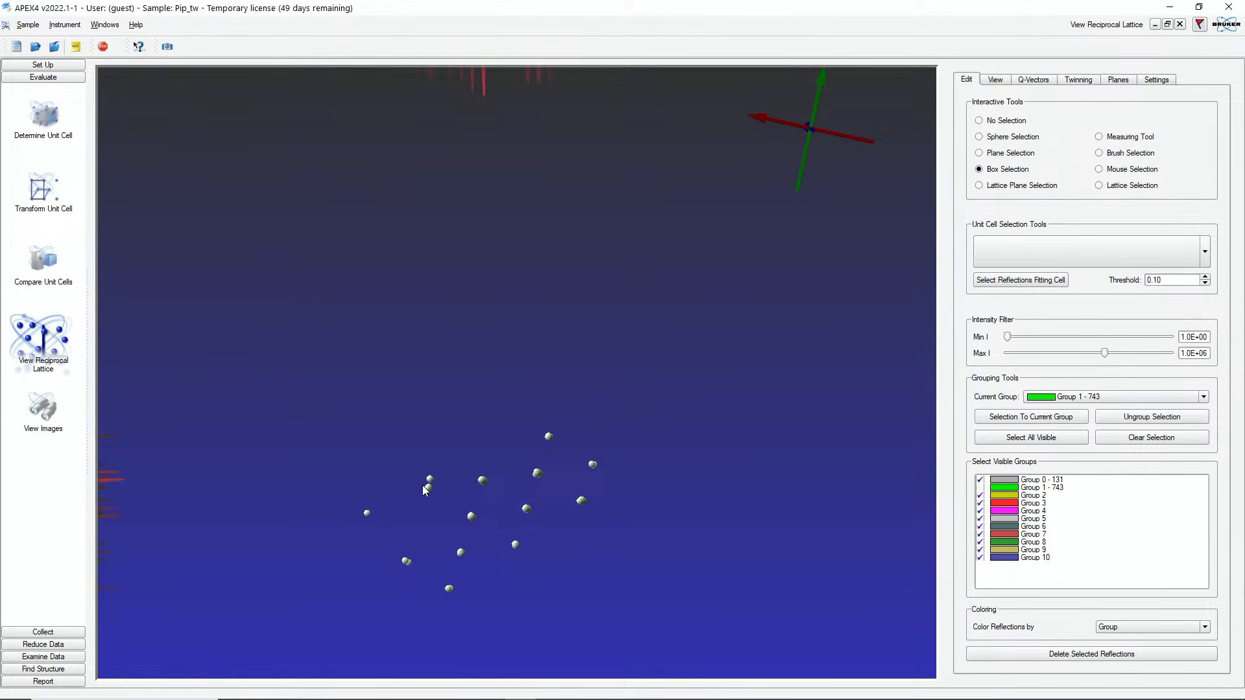
drag(425, 480, 441, 492)
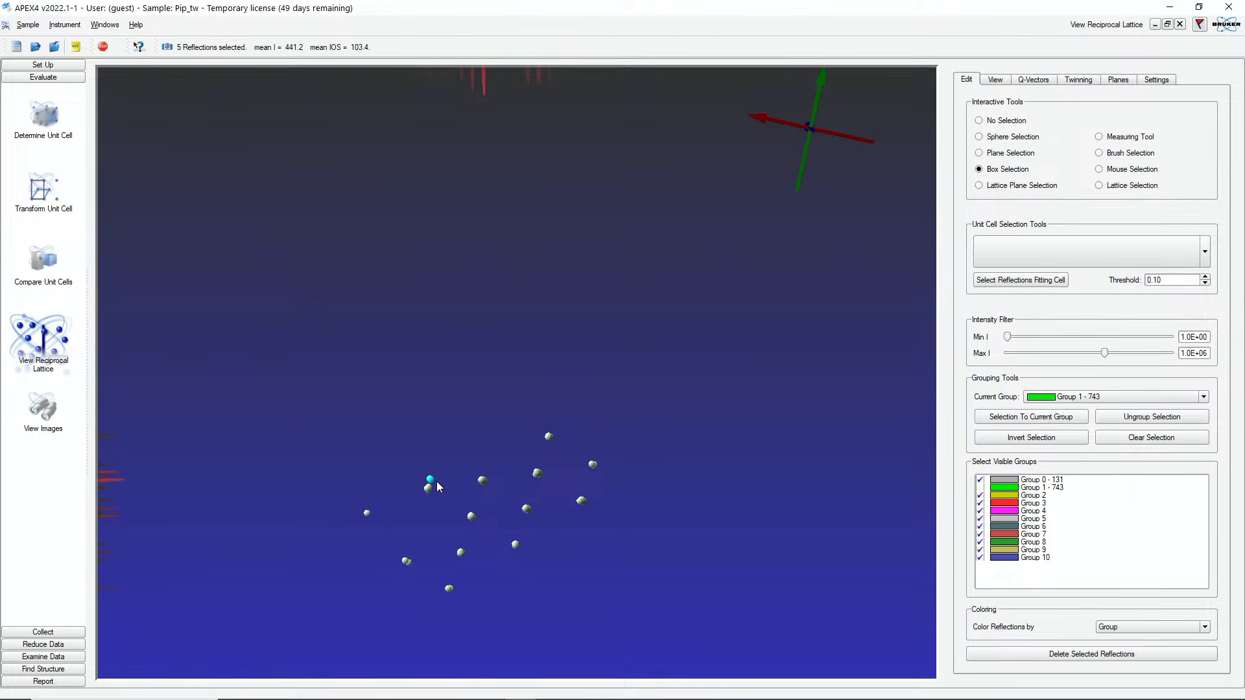
click(1012, 424)
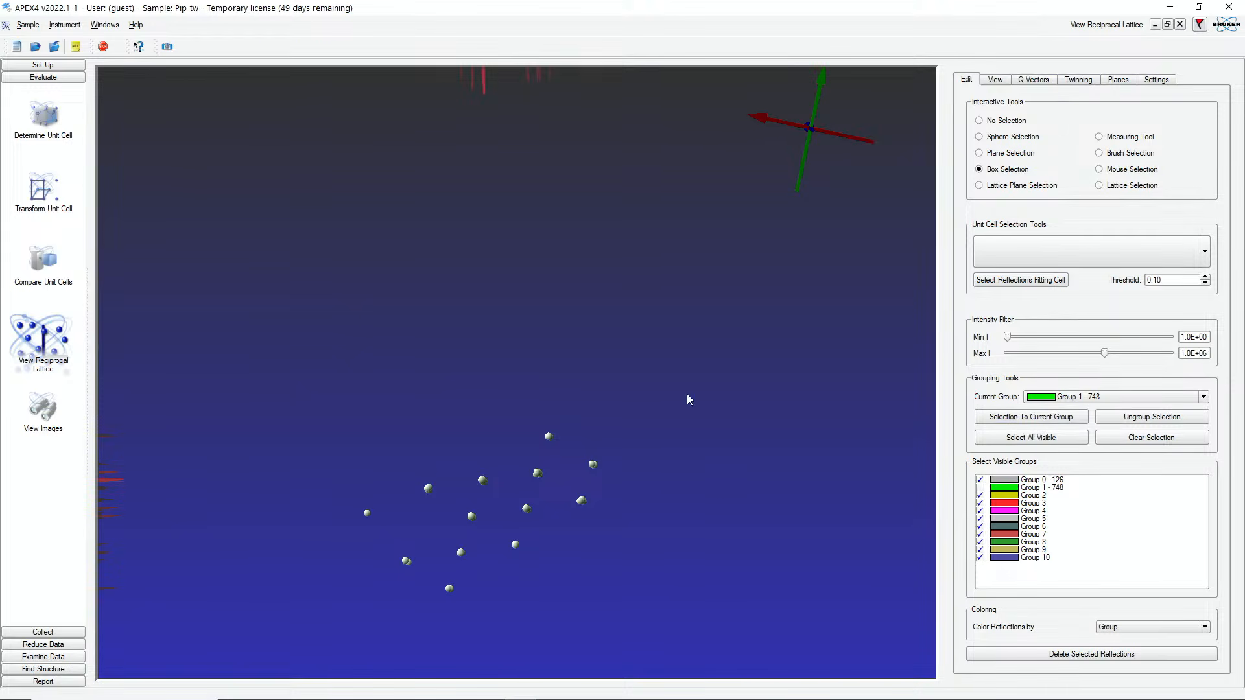
Step: Index the Group 0 reflections and accept the Difference Vectors unit cell
click(48, 128)
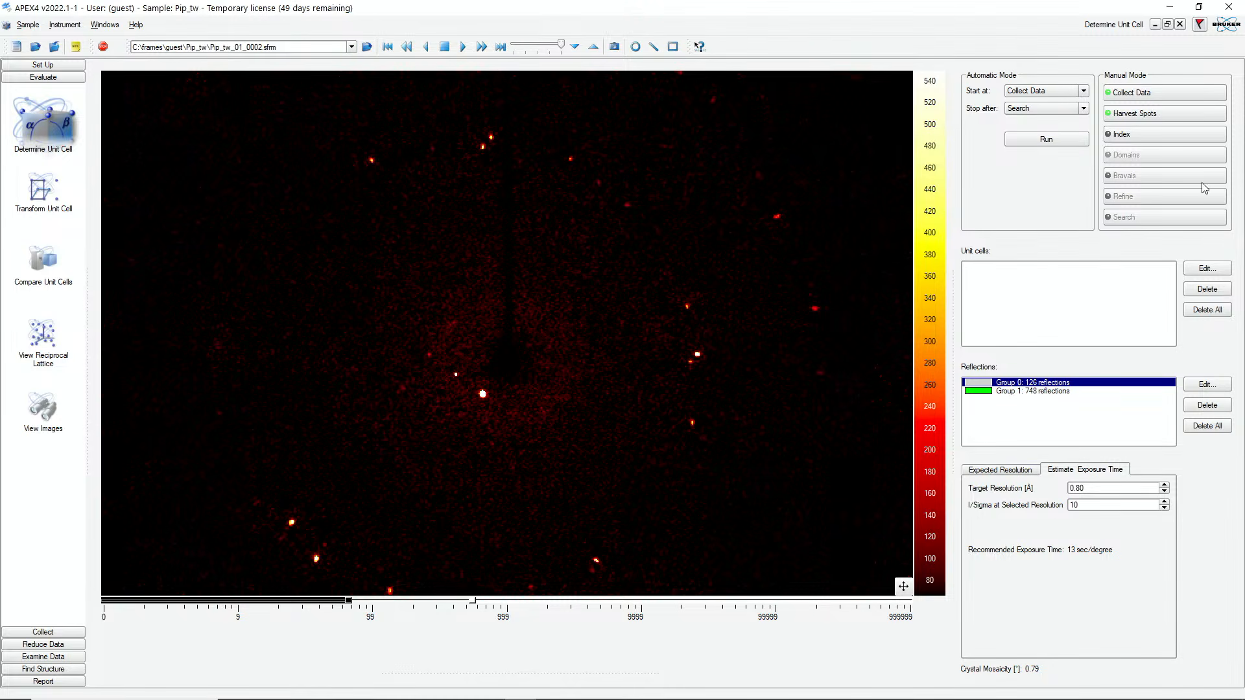
click(1136, 135)
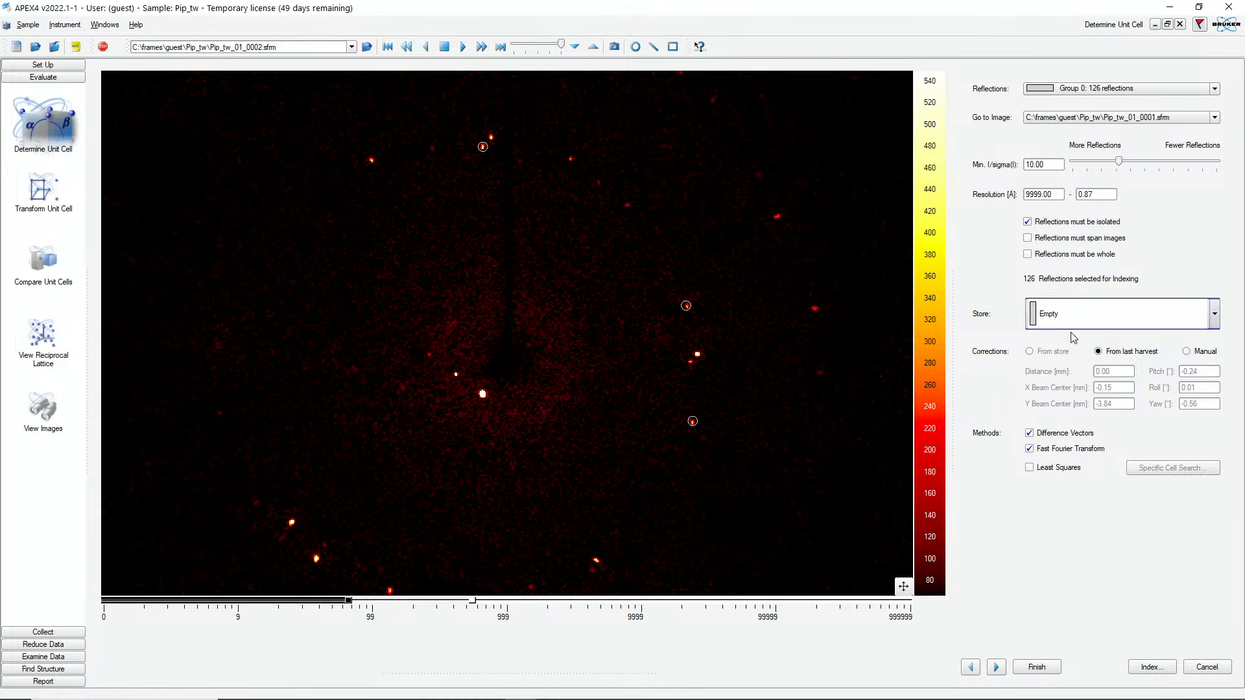
click(1160, 669)
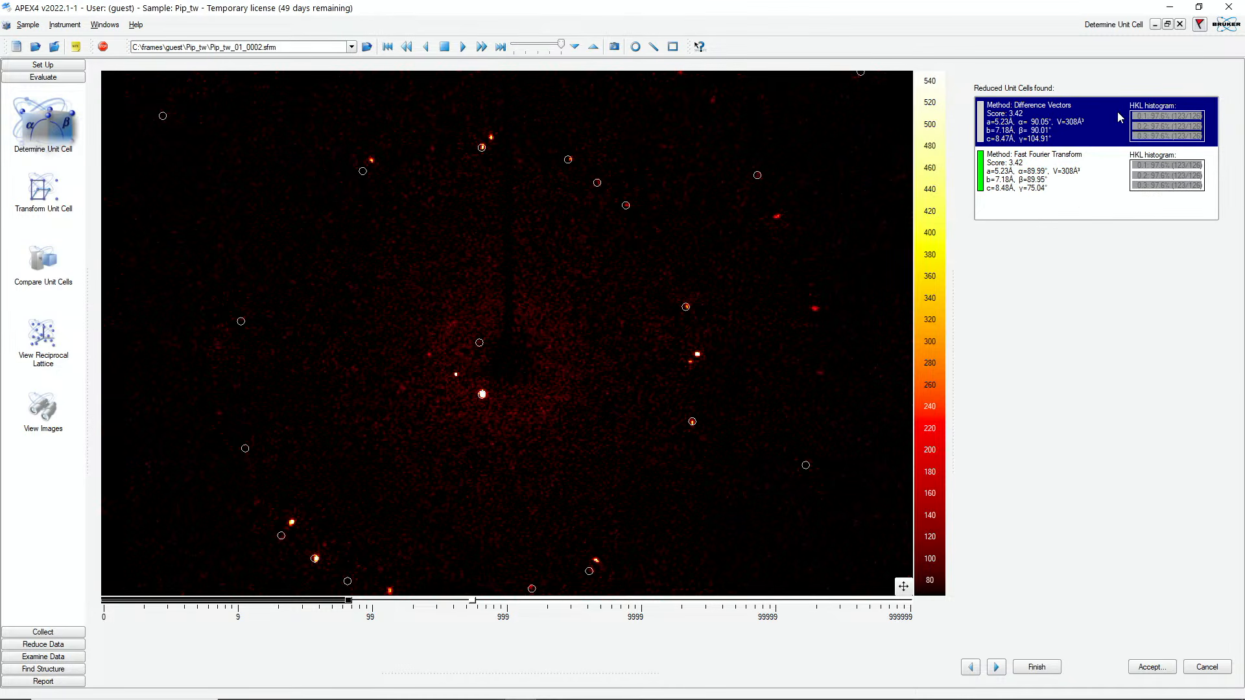
click(1152, 668)
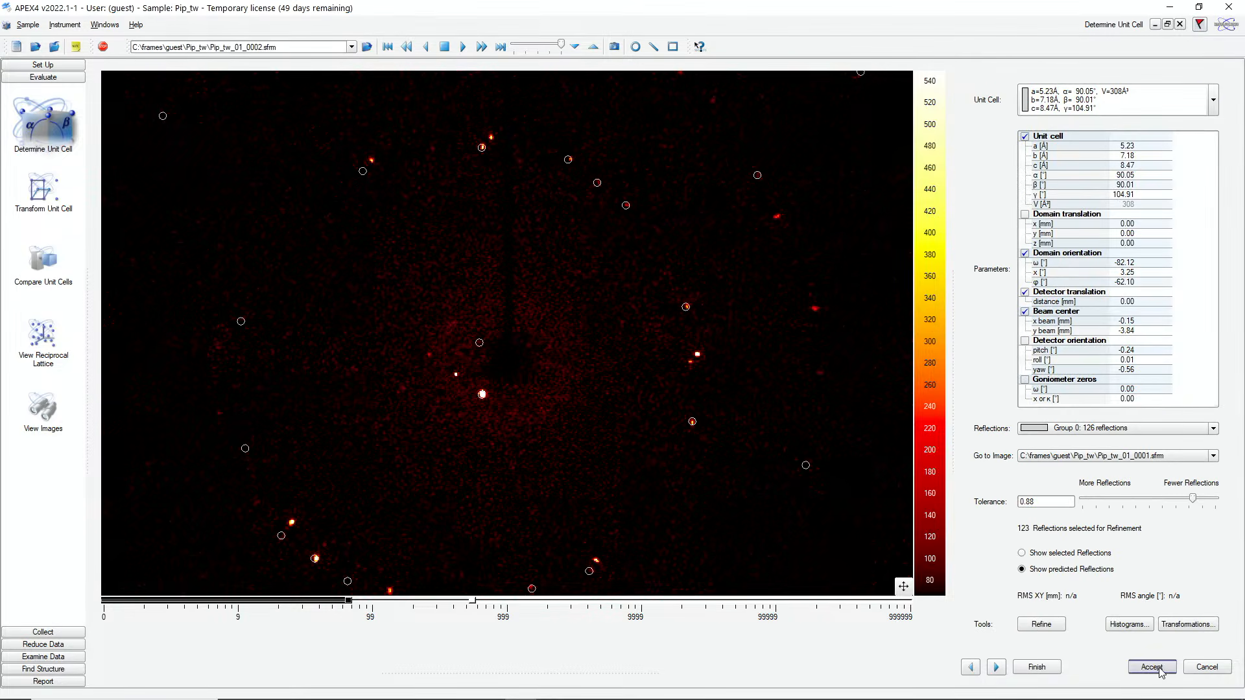
Step: Refine the unit cell, accept it, and accept the Monoclinic P Bravais lattice
click(1039, 626)
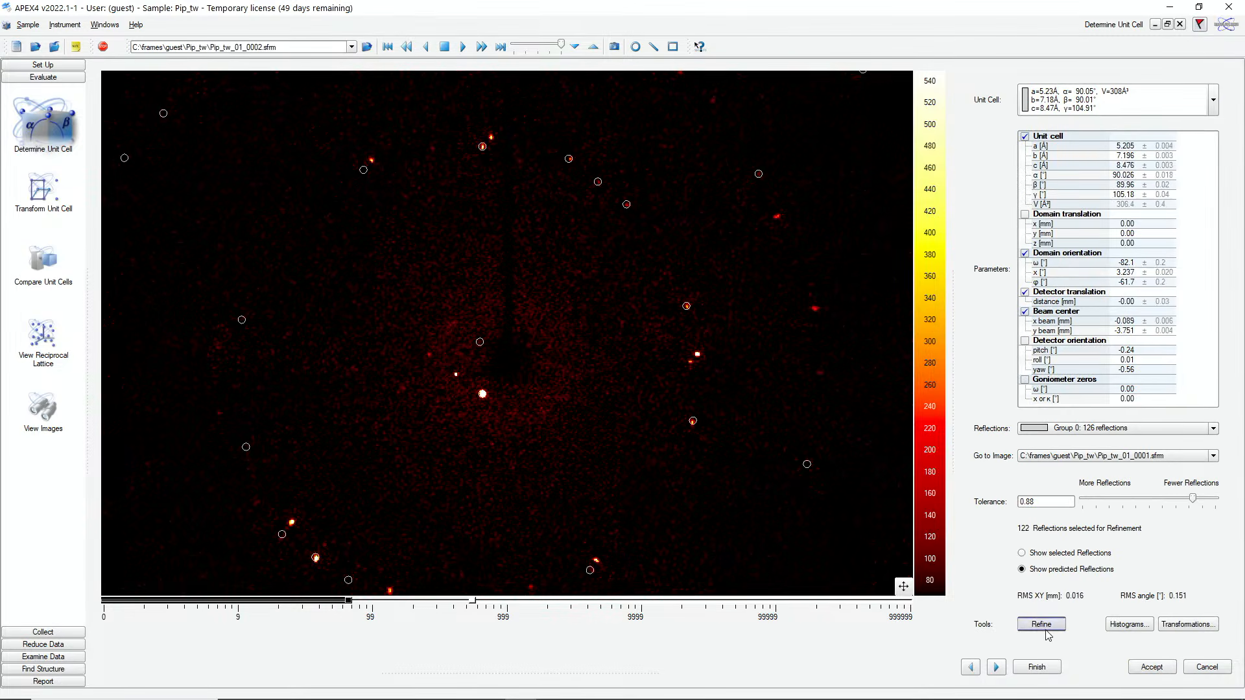
click(1145, 667)
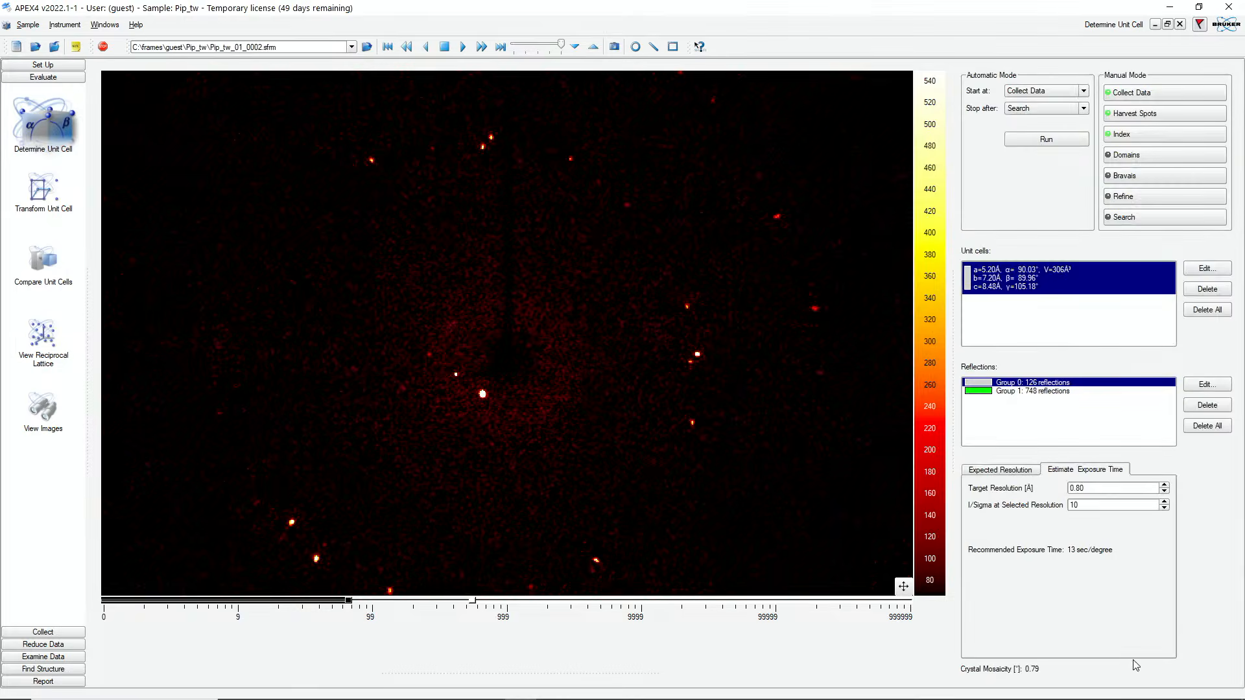
click(1145, 178)
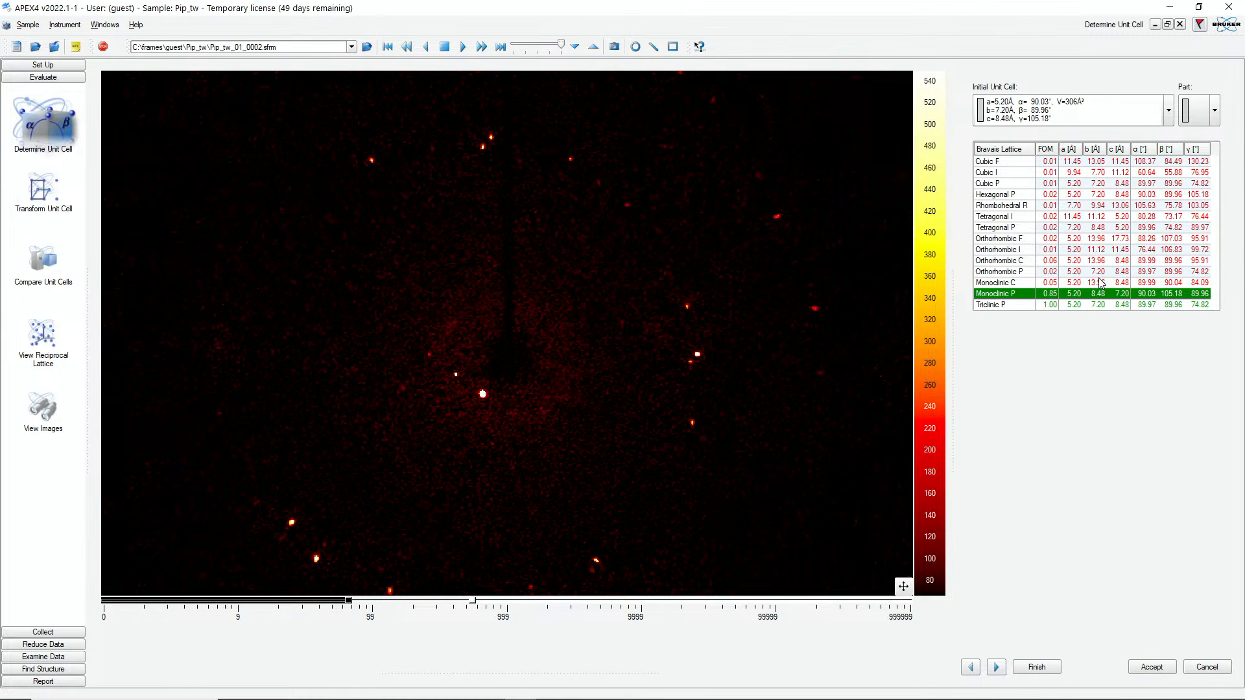
click(1151, 667)
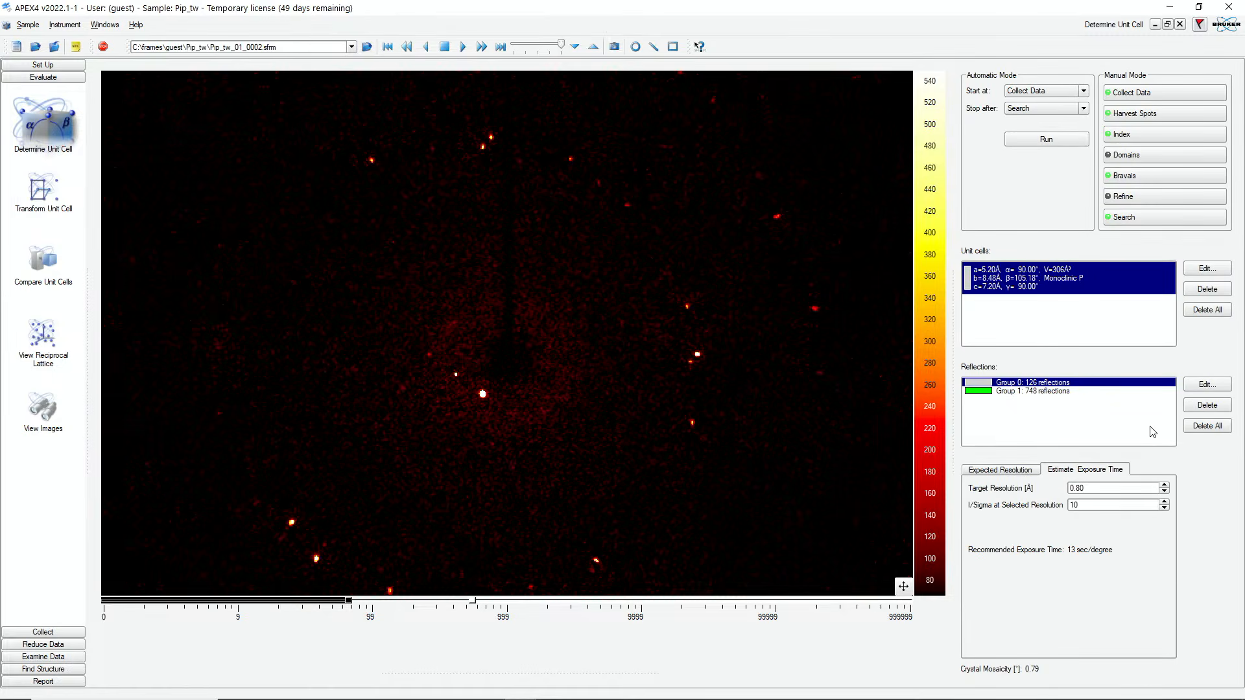
Step: Show Group 1 again in the reciprocal lattice viewer and view the lattice along the a, c and b axes
click(40, 344)
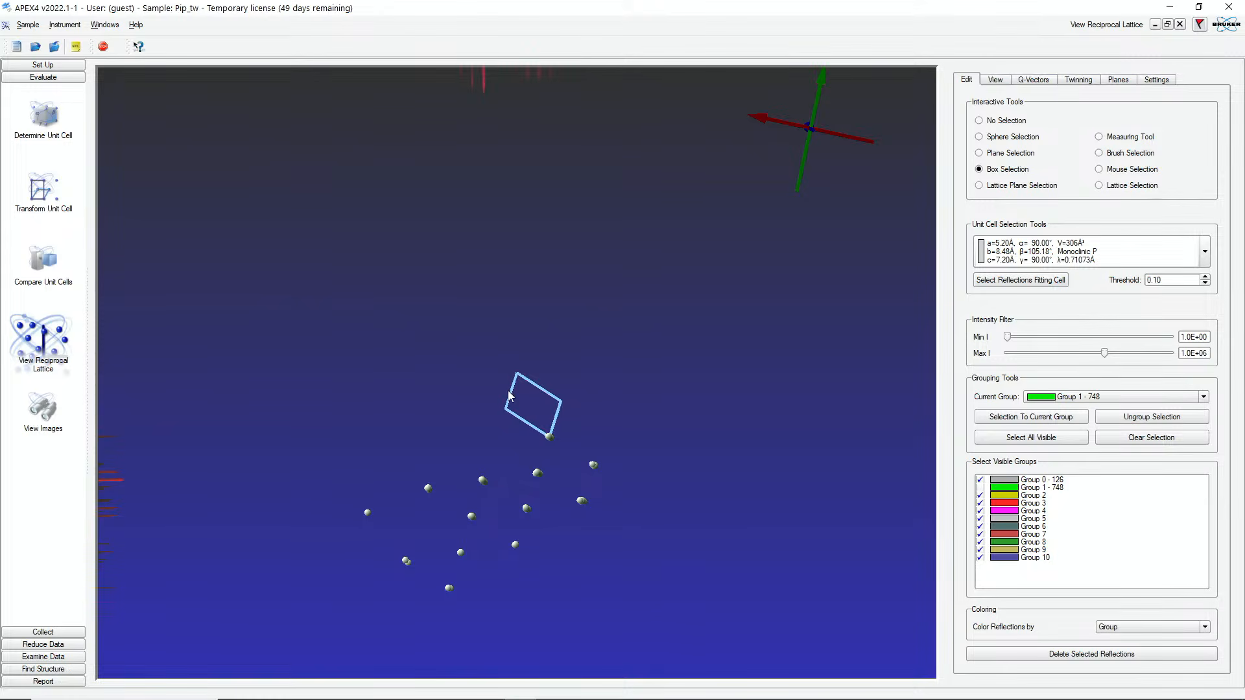
click(980, 488)
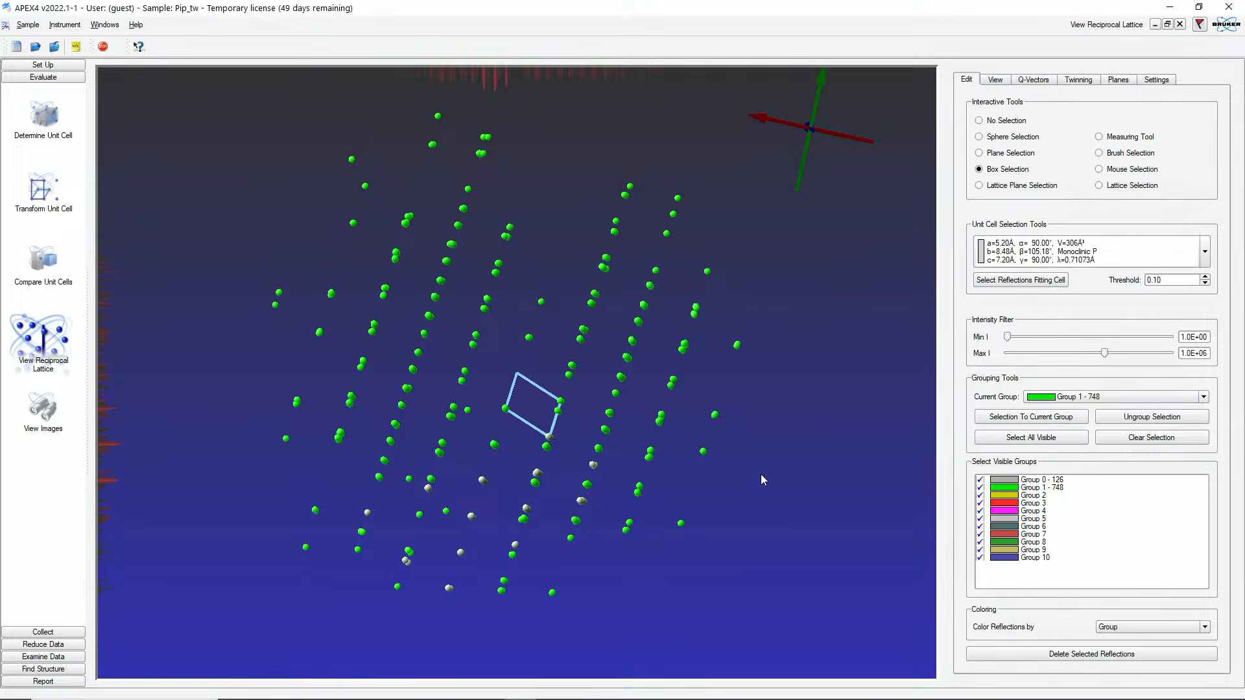
key(a)
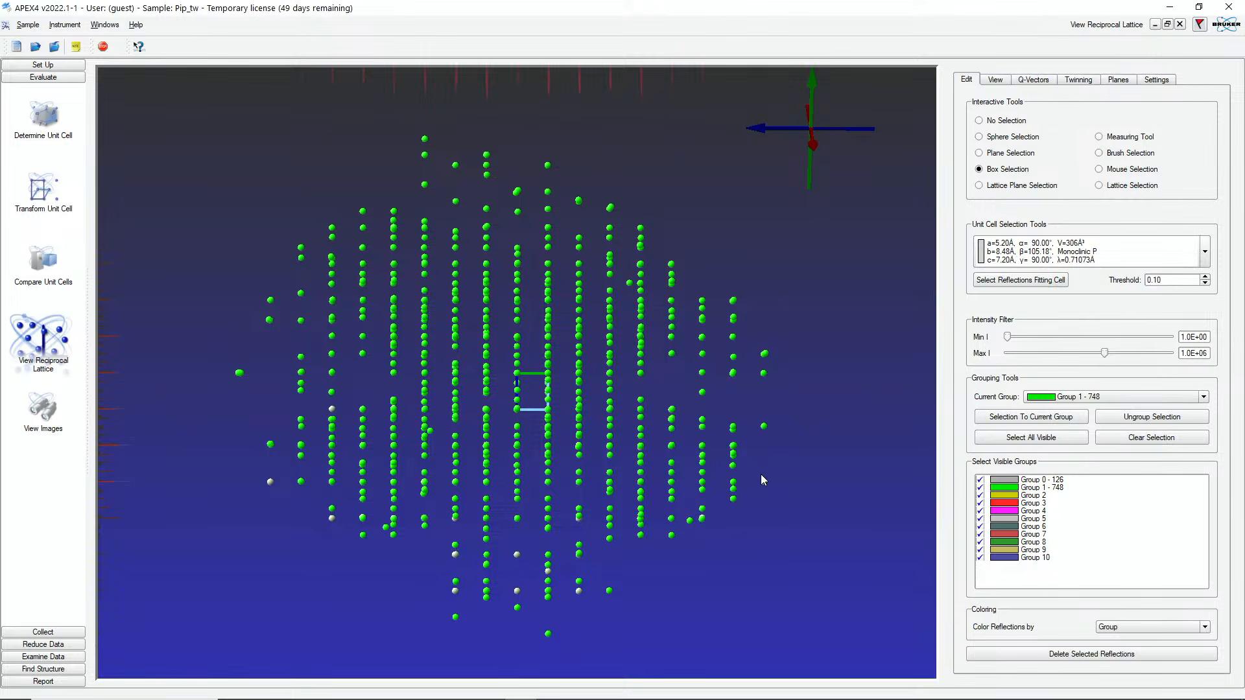
key(c)
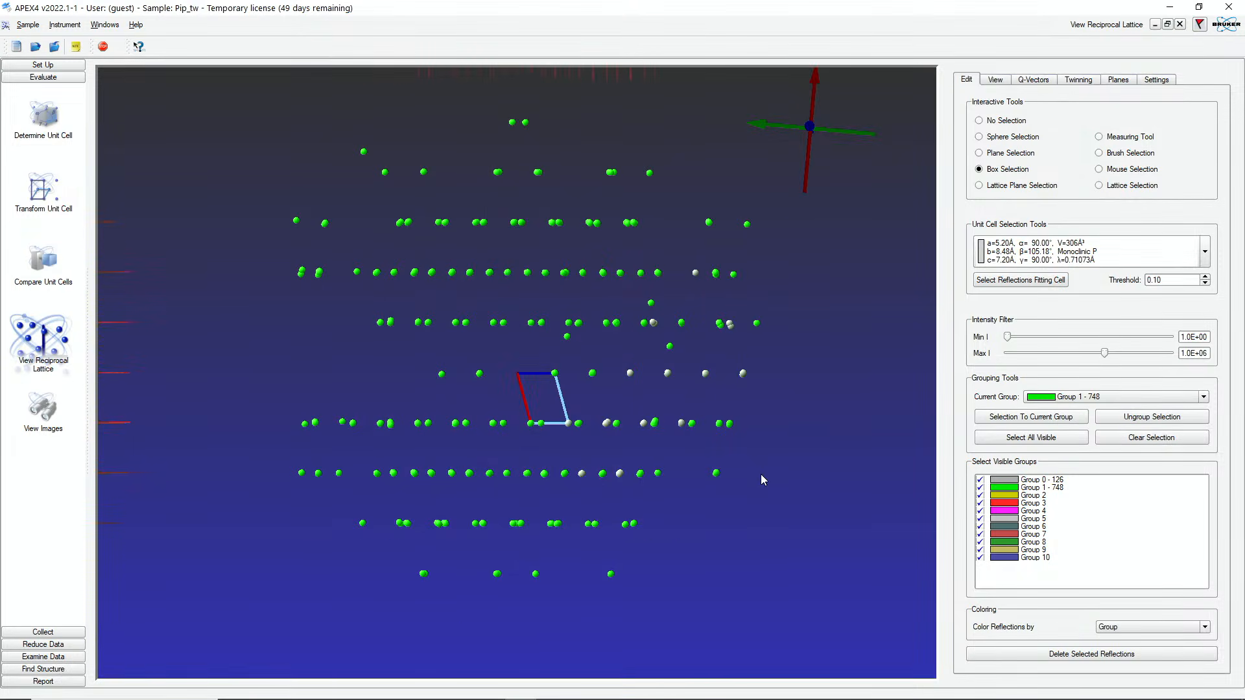
key(b)
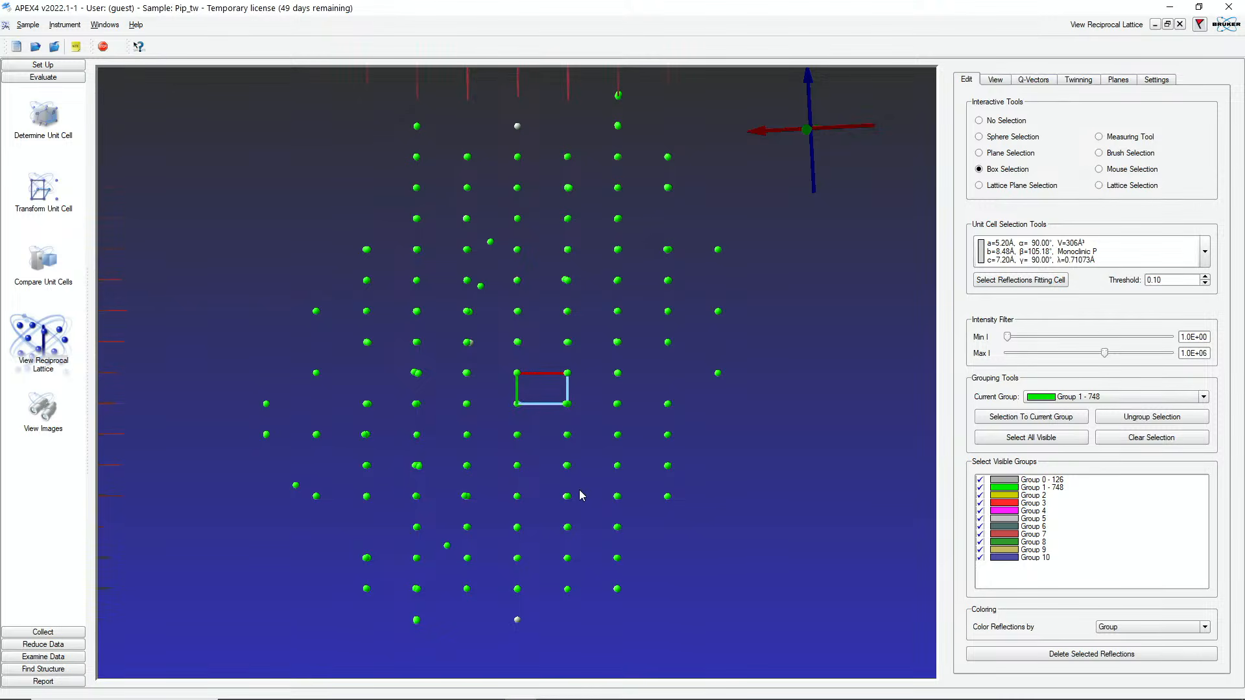
Step: Run a domain search using the Group 1 reflections against the monoclinic cell
click(45, 131)
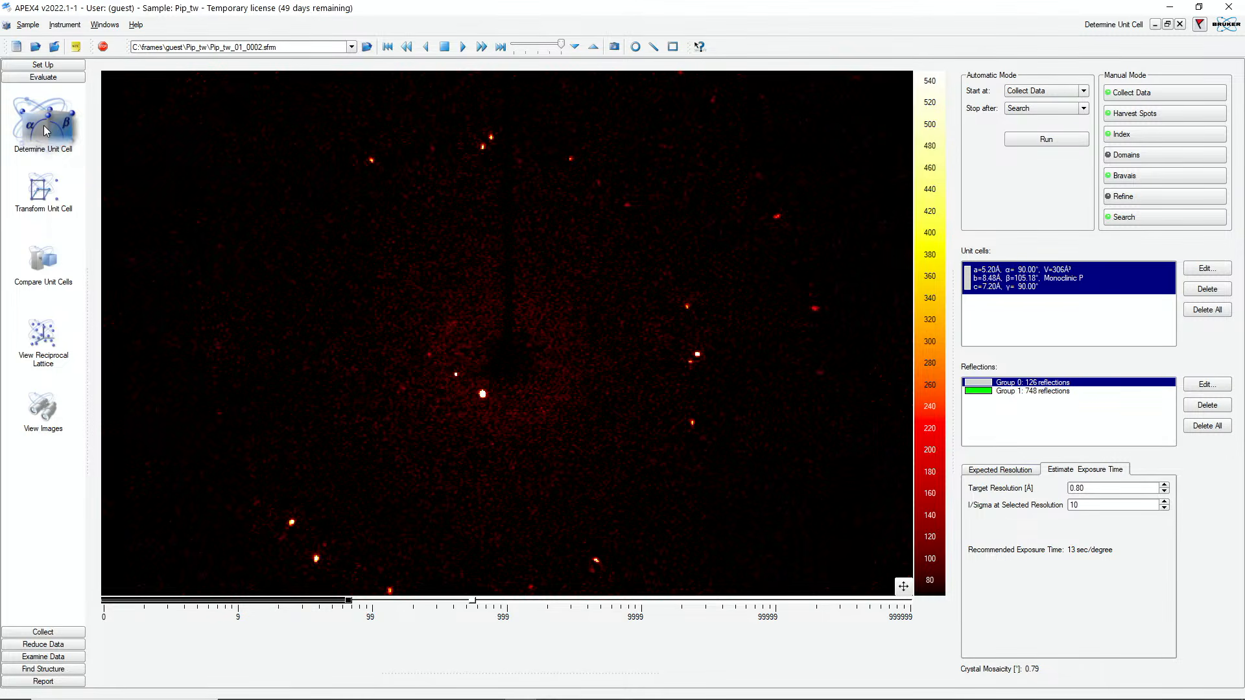
click(1138, 160)
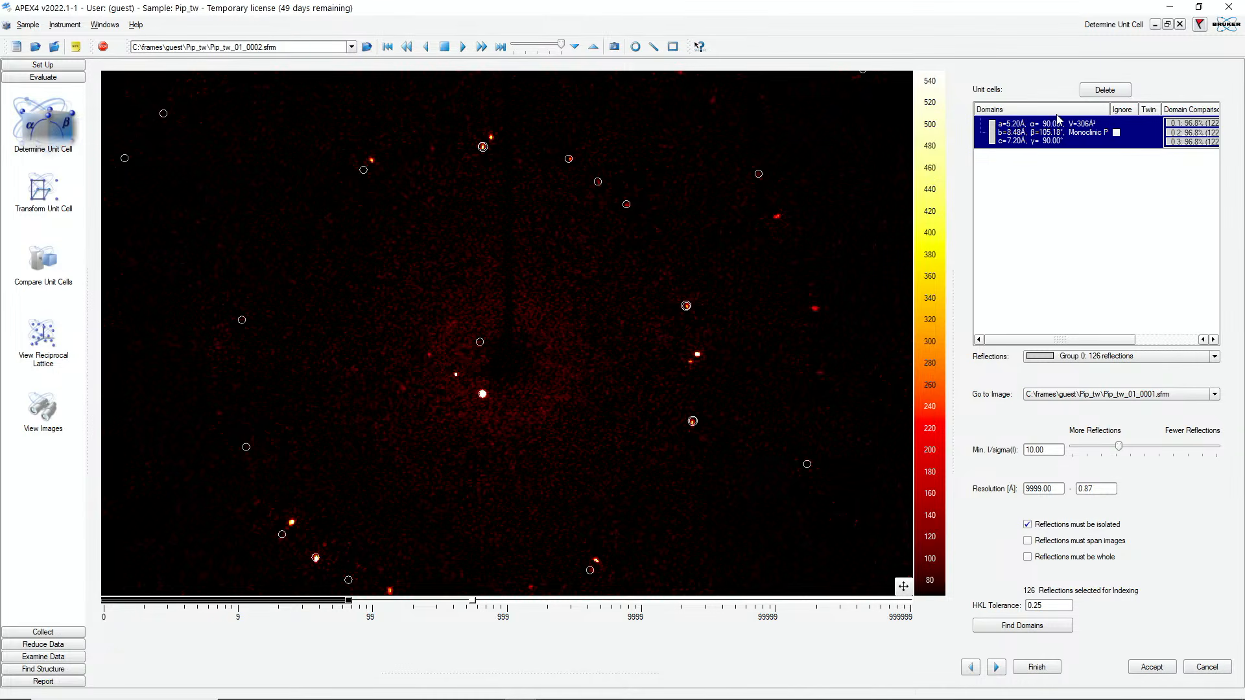
click(1115, 357)
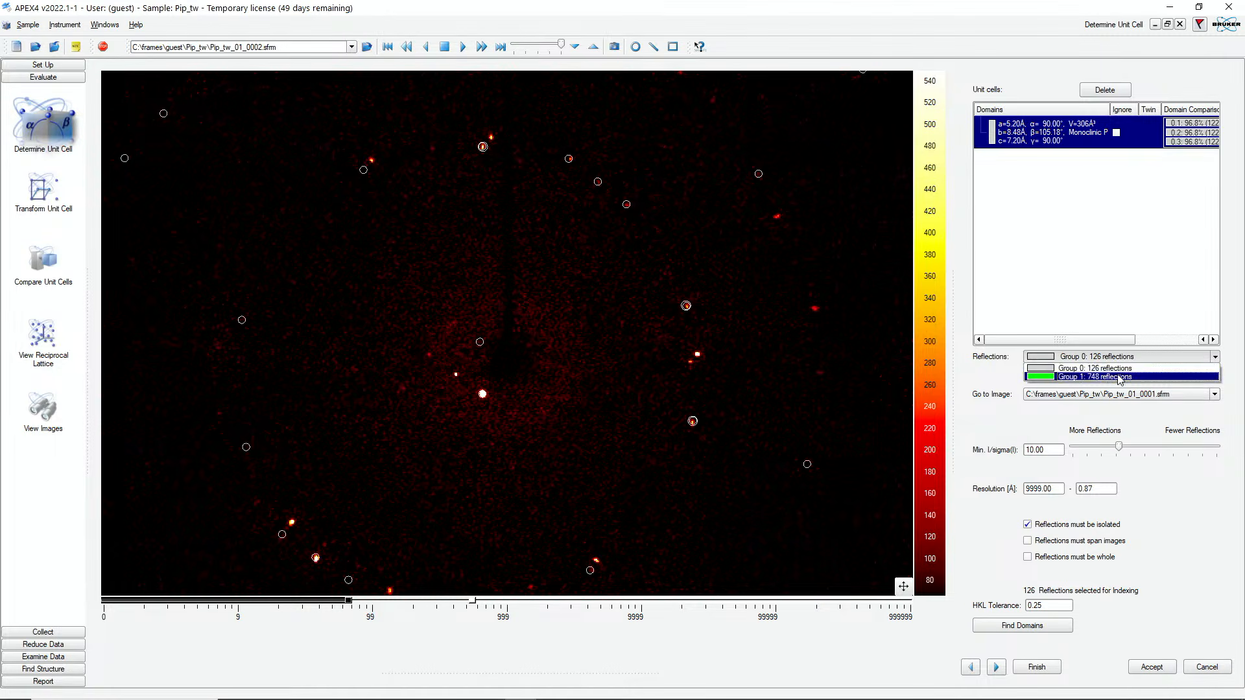
click(1119, 375)
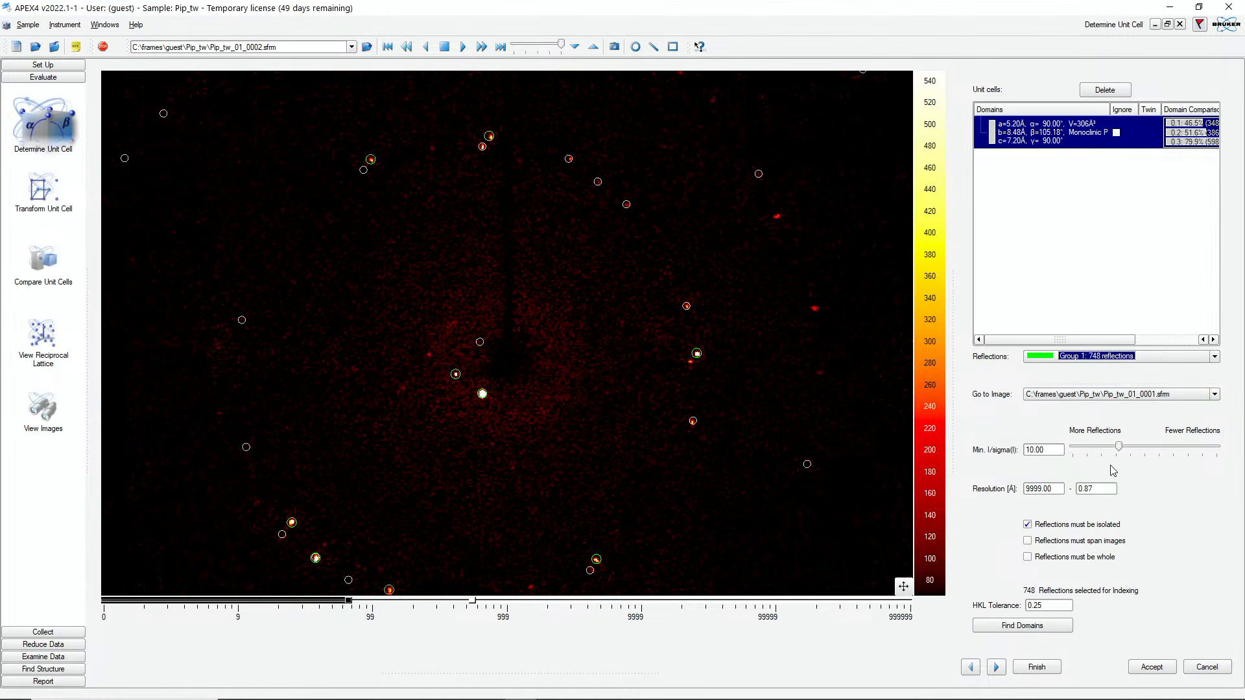
click(1048, 626)
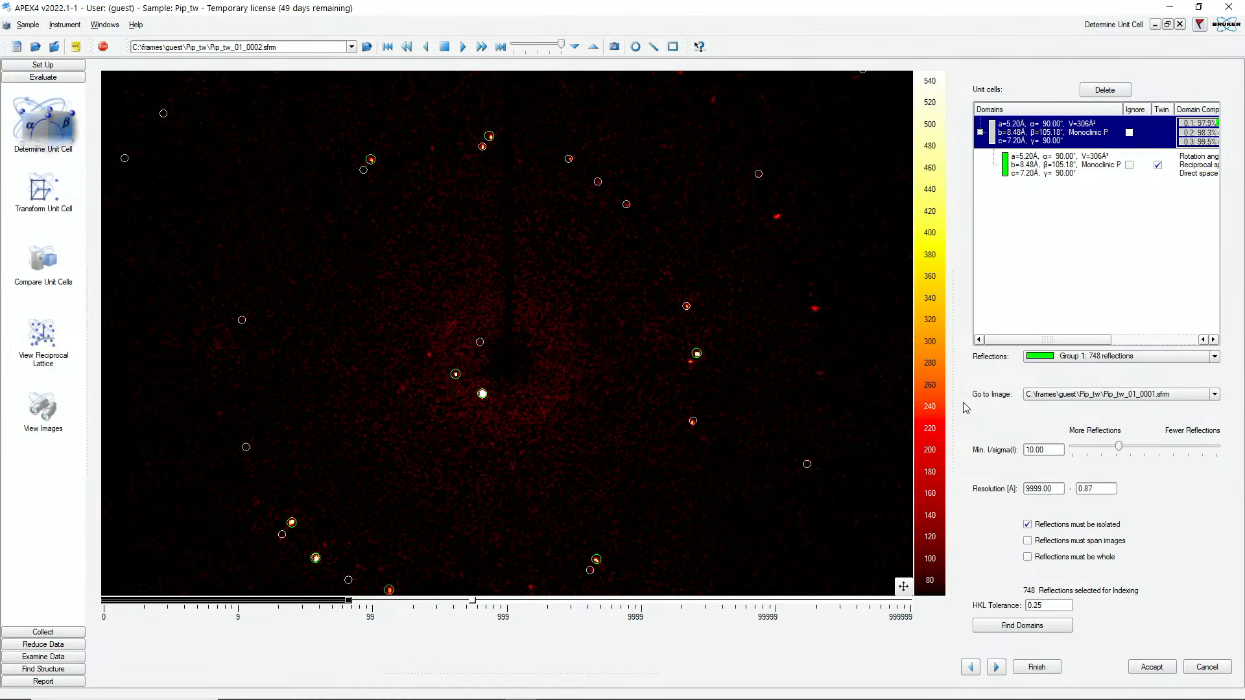
drag(951, 402, 802, 408)
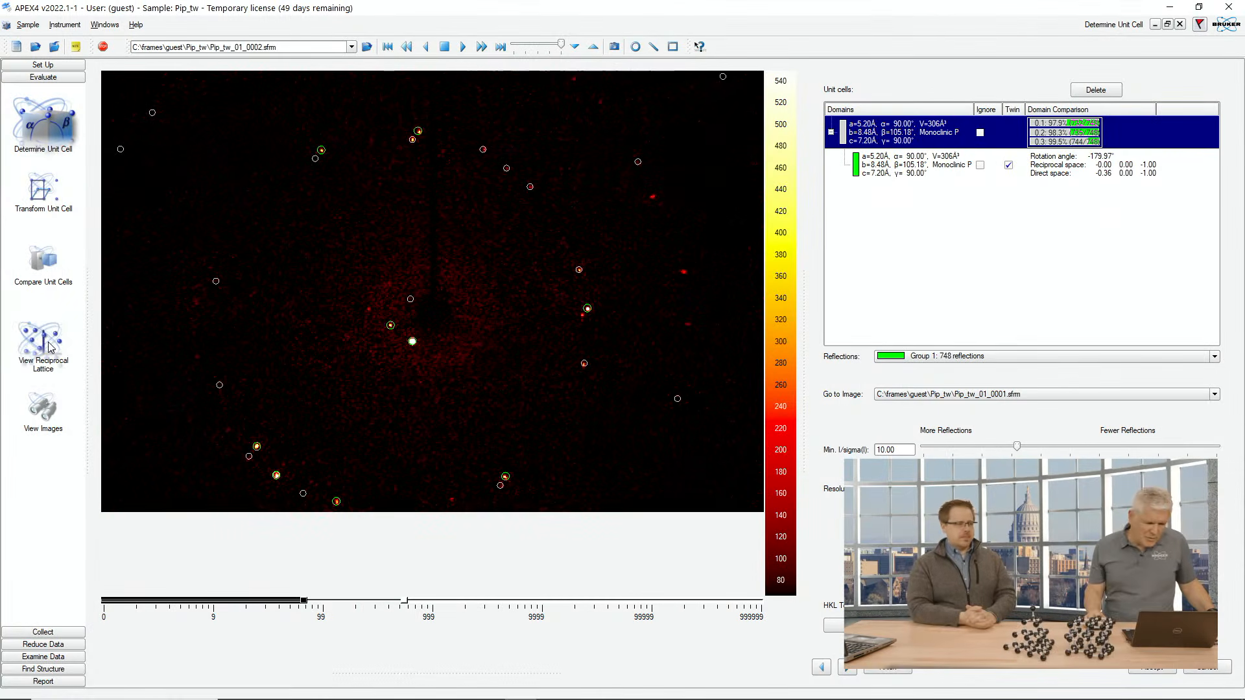
Step: Return to the reciprocal lattice viewer, view it along a and b, and color the reflections by Domain
click(50, 347)
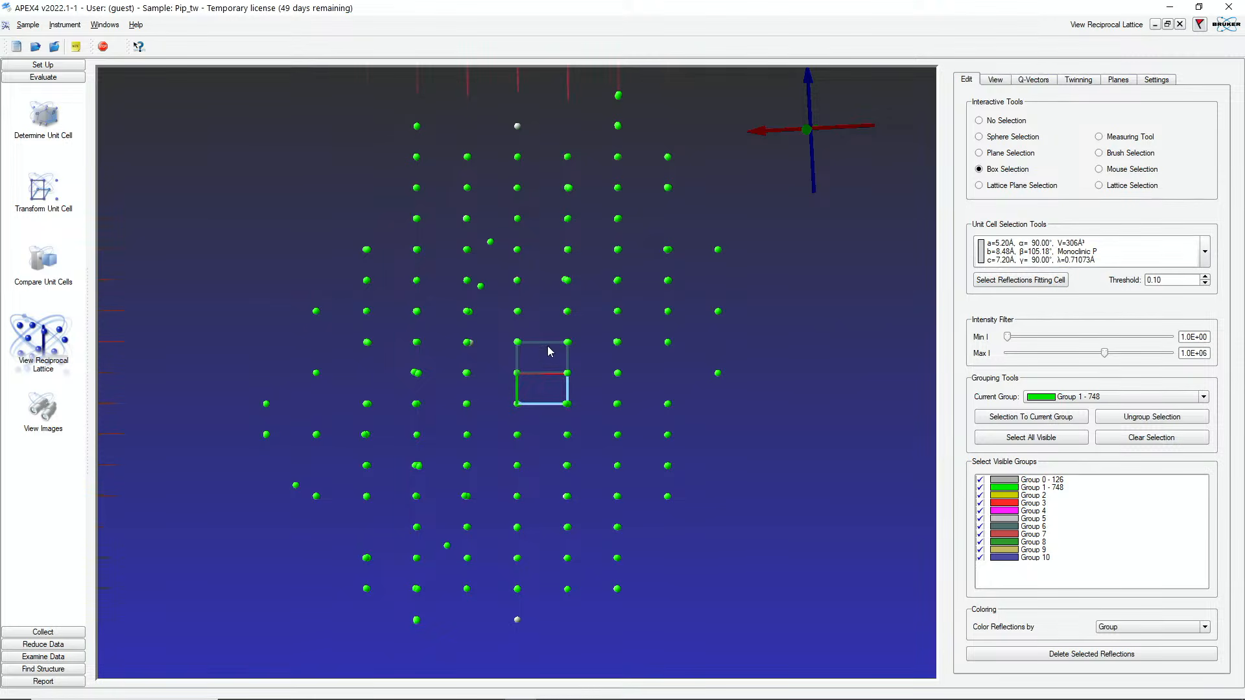
scroll(752, 375, up, 4)
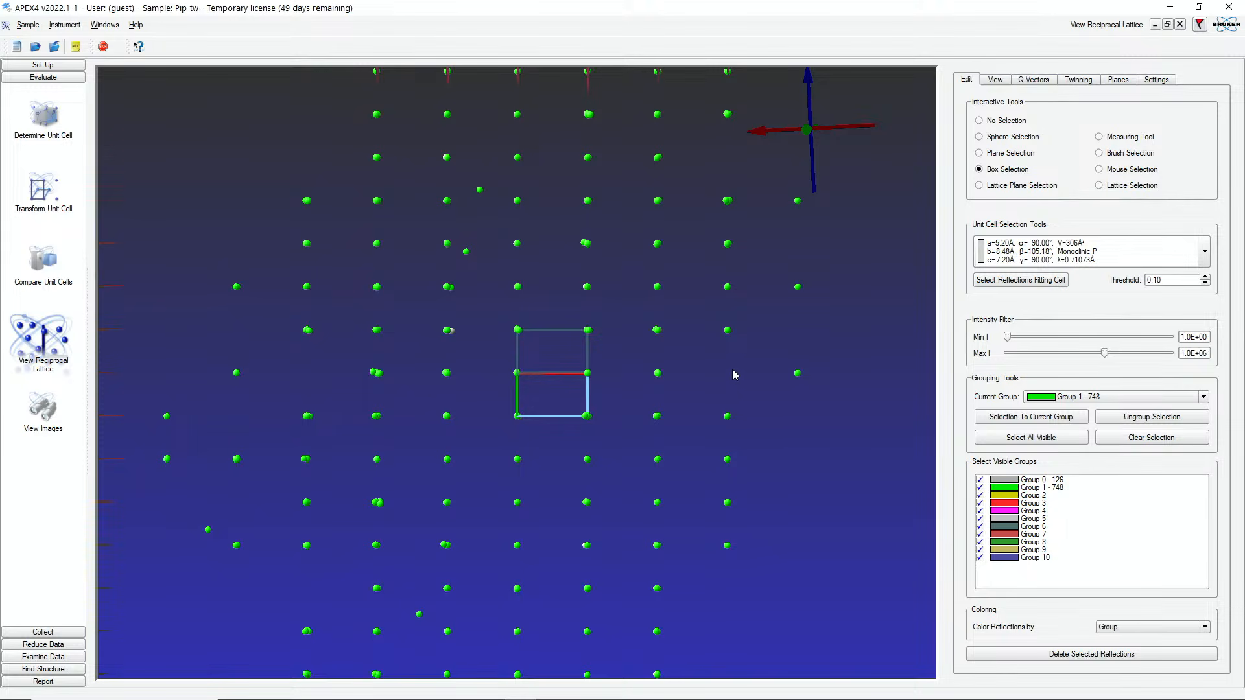
key(a)
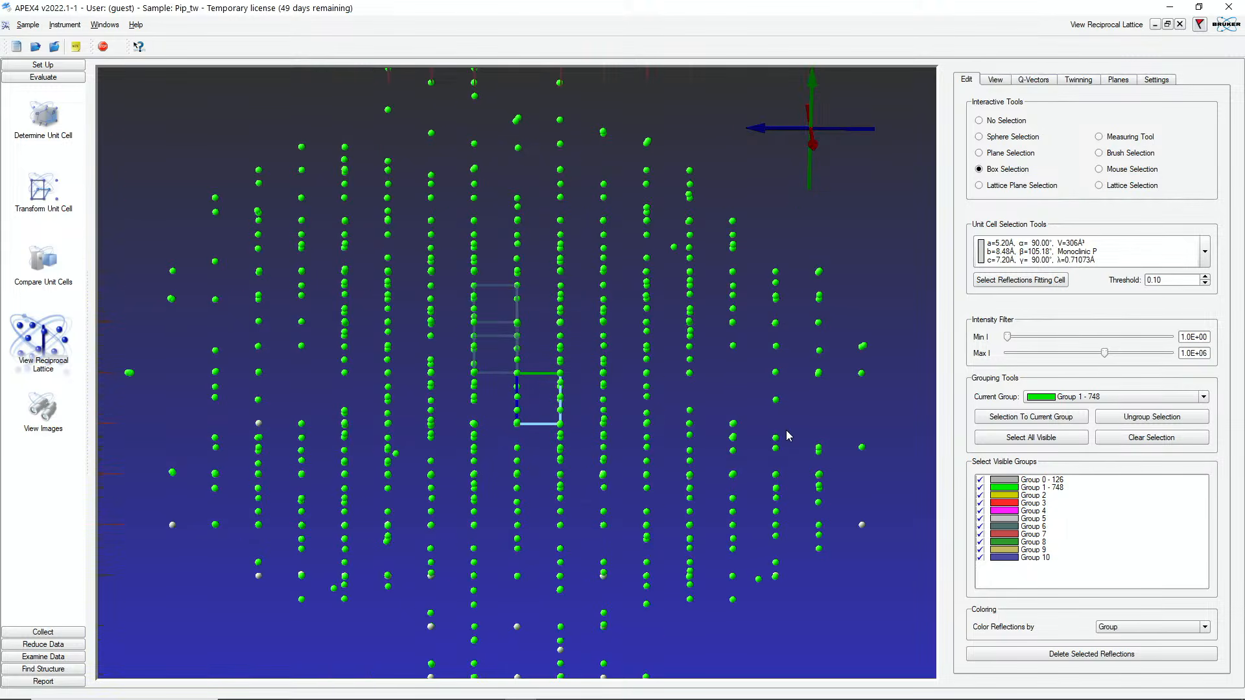
key(b)
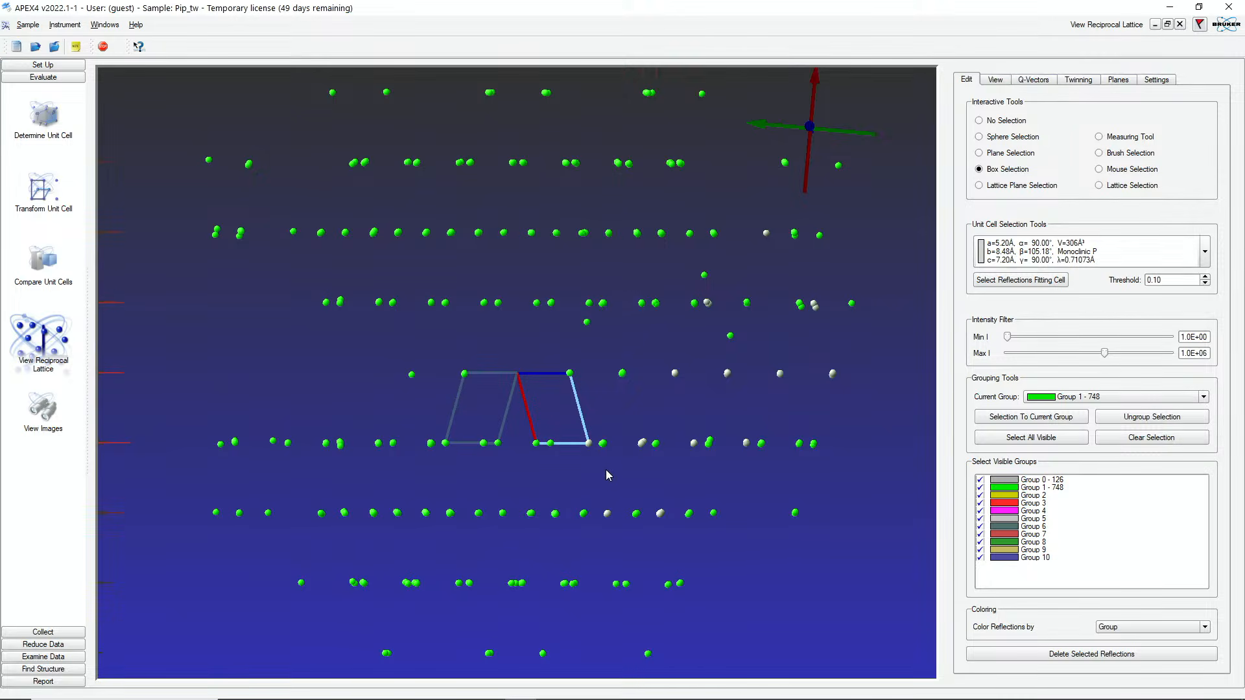
click(1171, 627)
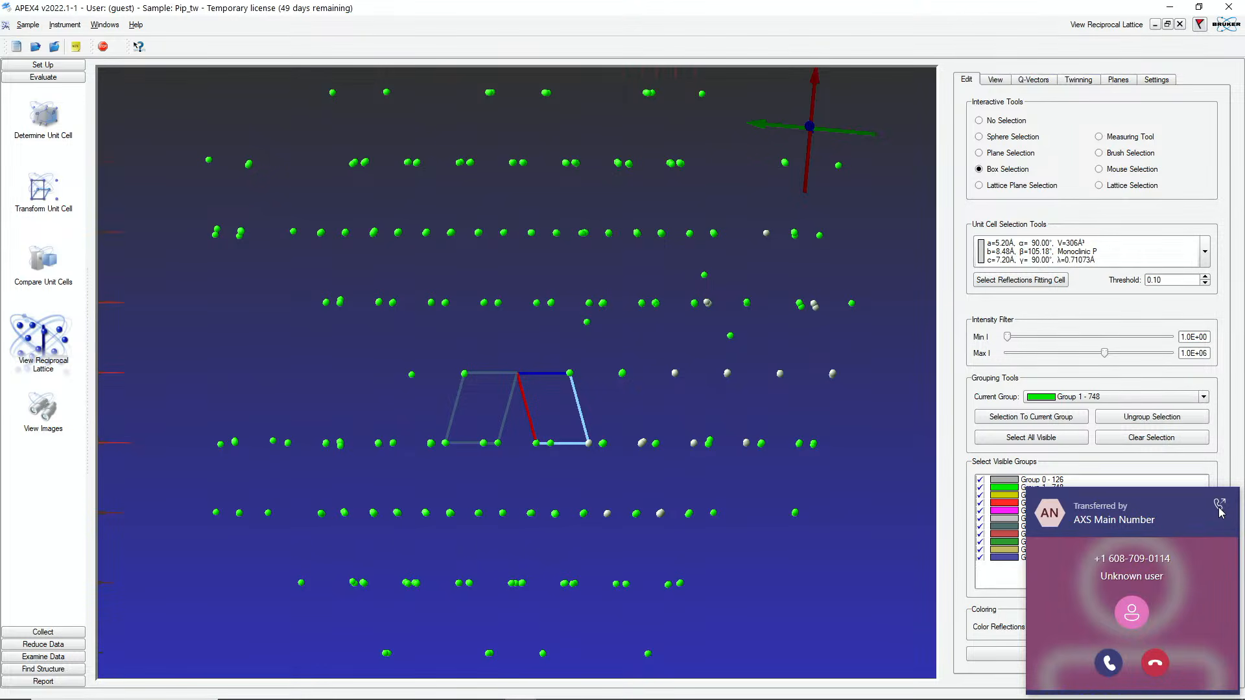
click(1155, 664)
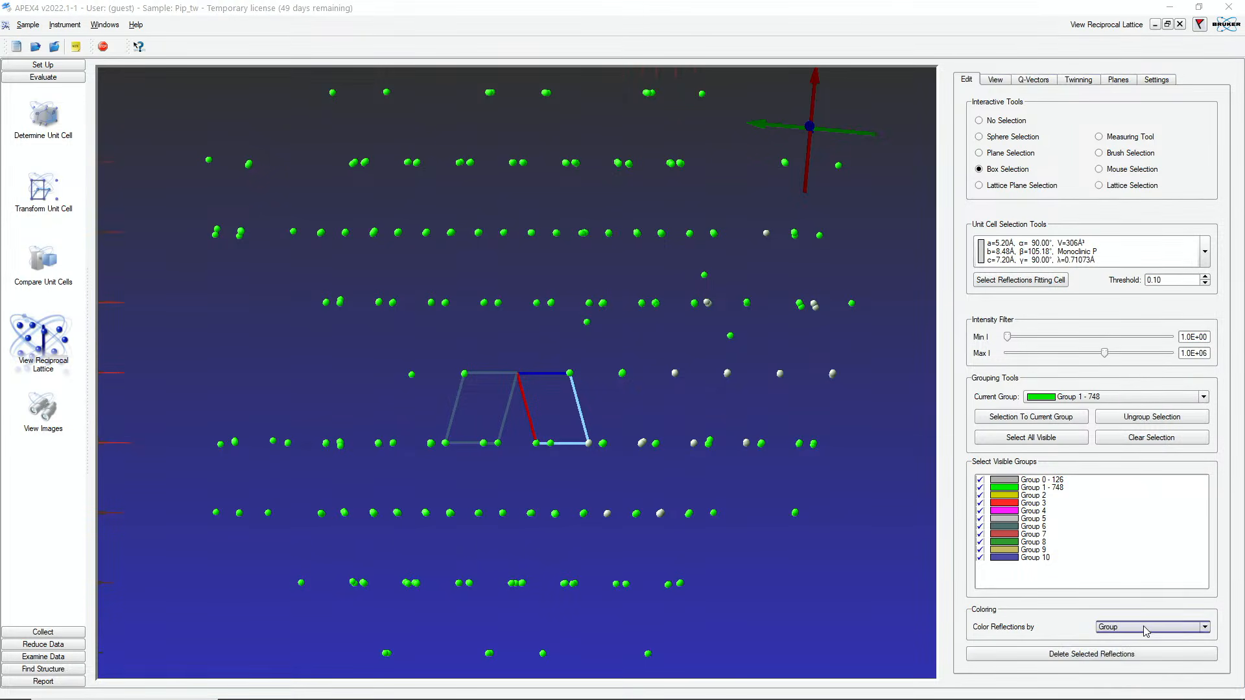
click(1144, 632)
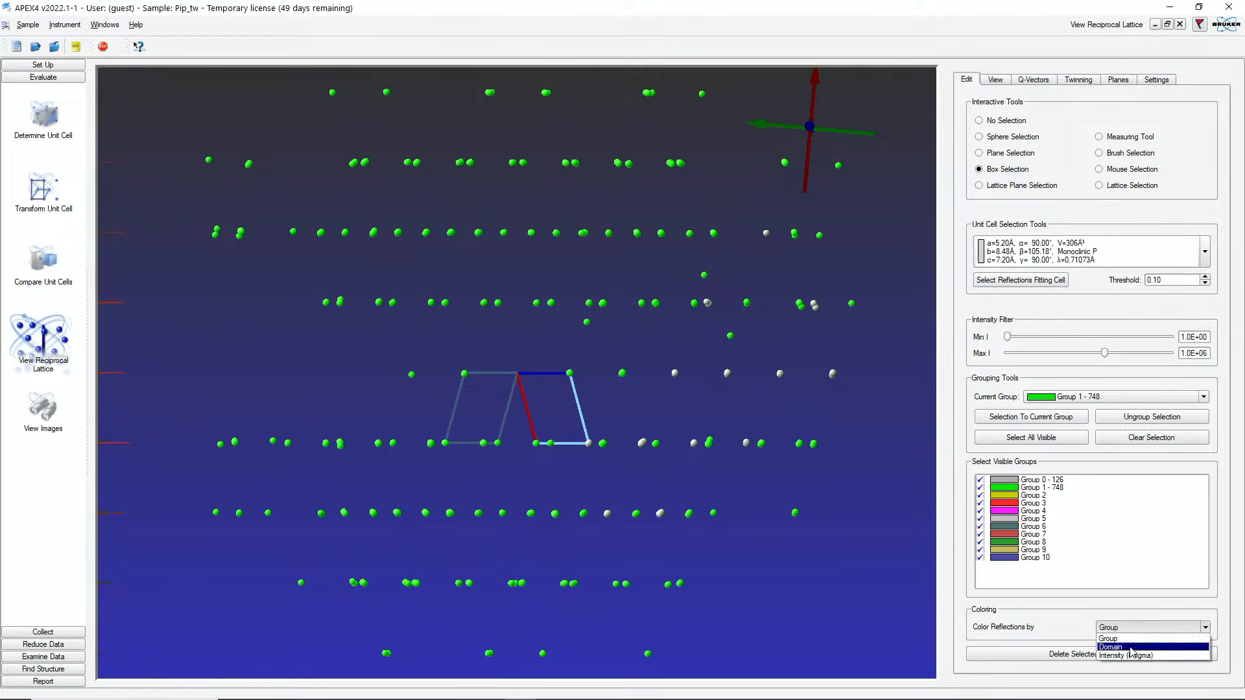
click(1131, 647)
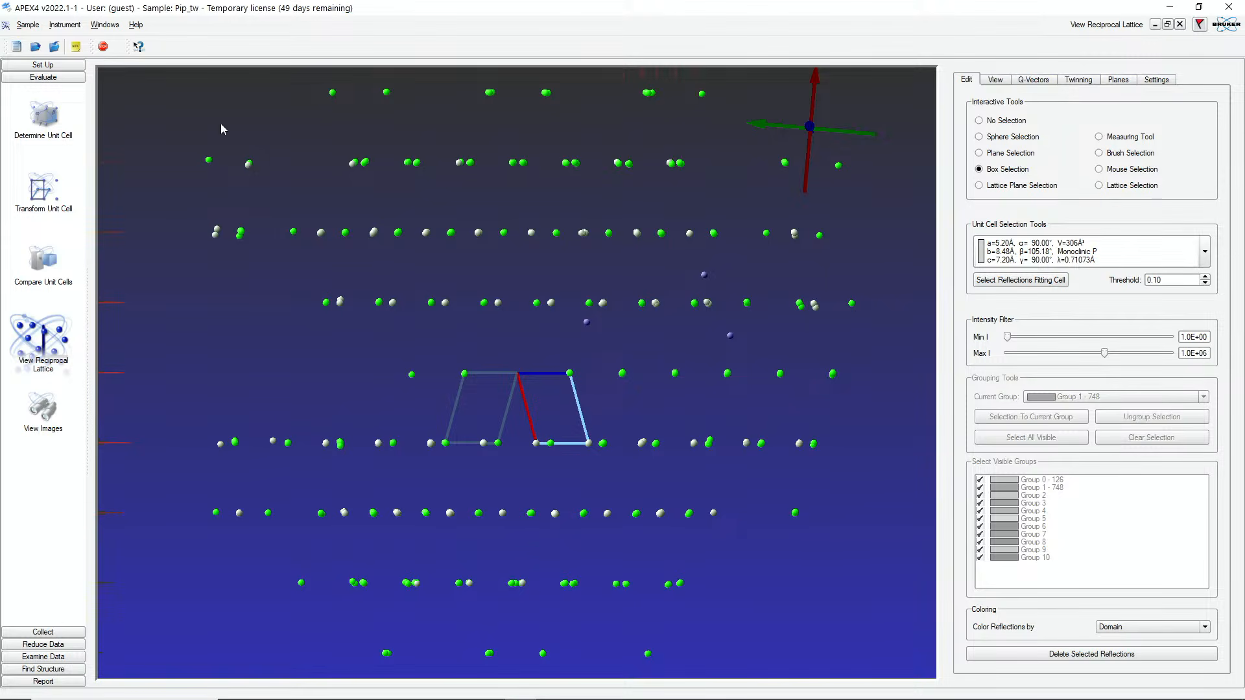
Step: Dismiss the internal error, reopen indexing, enable Least Squares, and edit the upper limit of the Initial Cell Search range
click(47, 123)
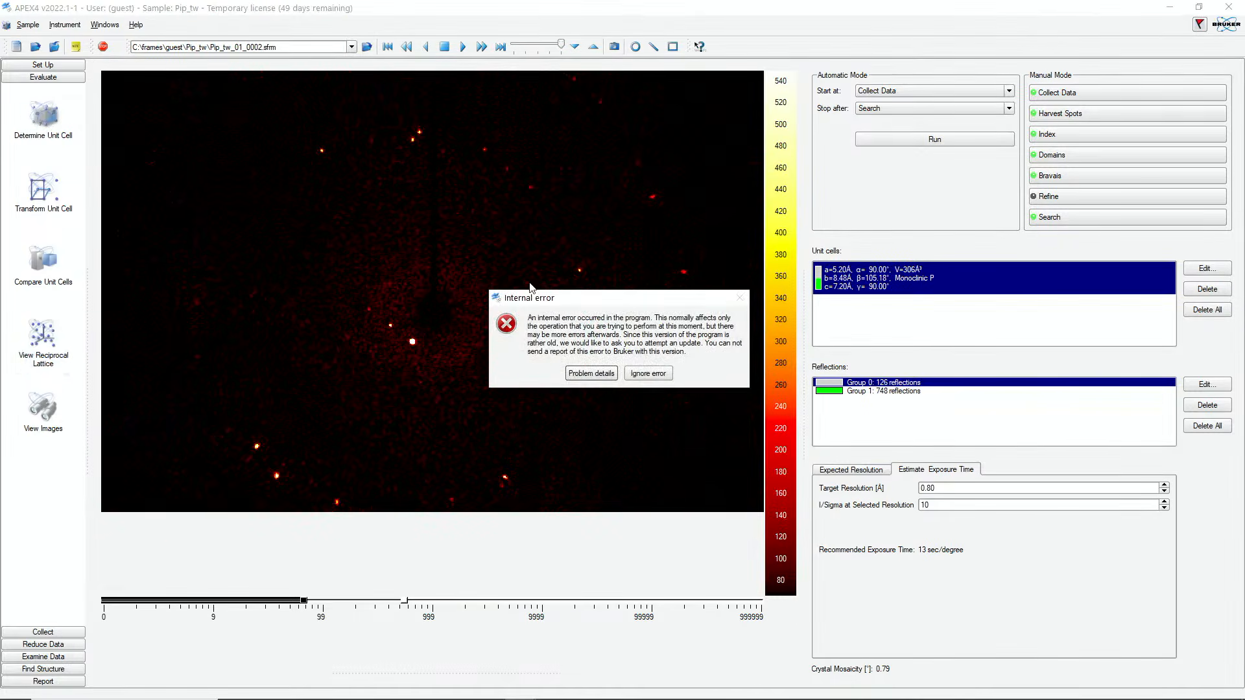
click(642, 375)
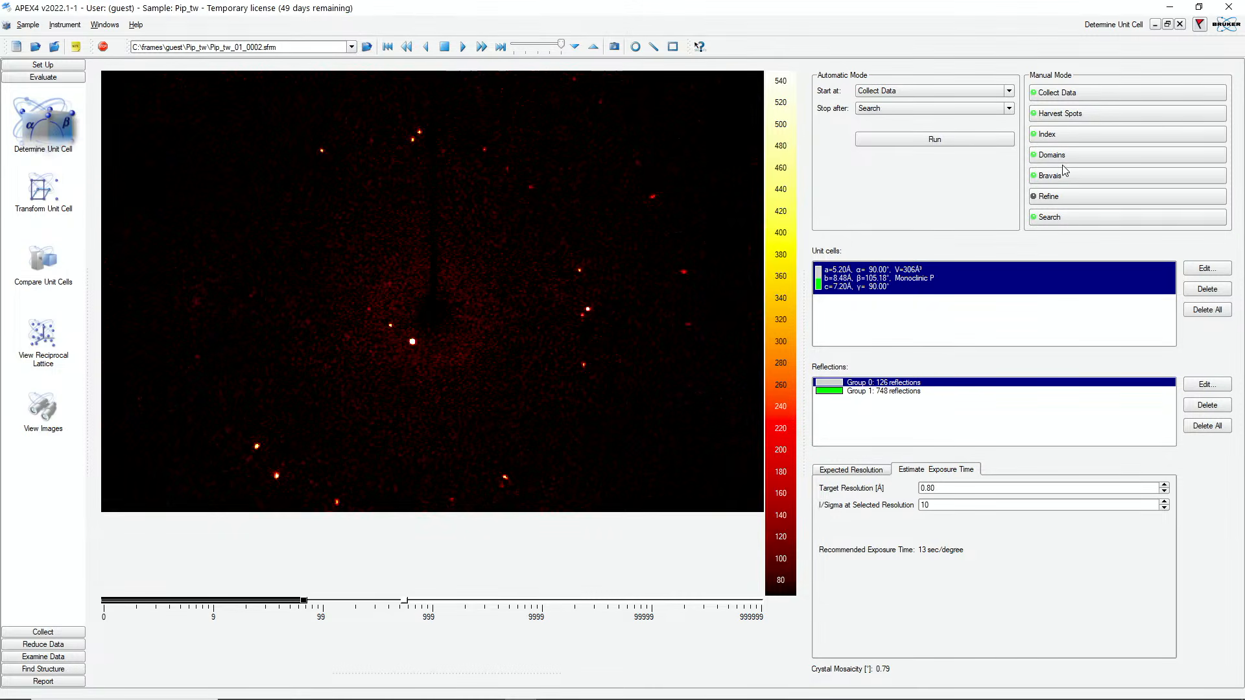
click(1066, 135)
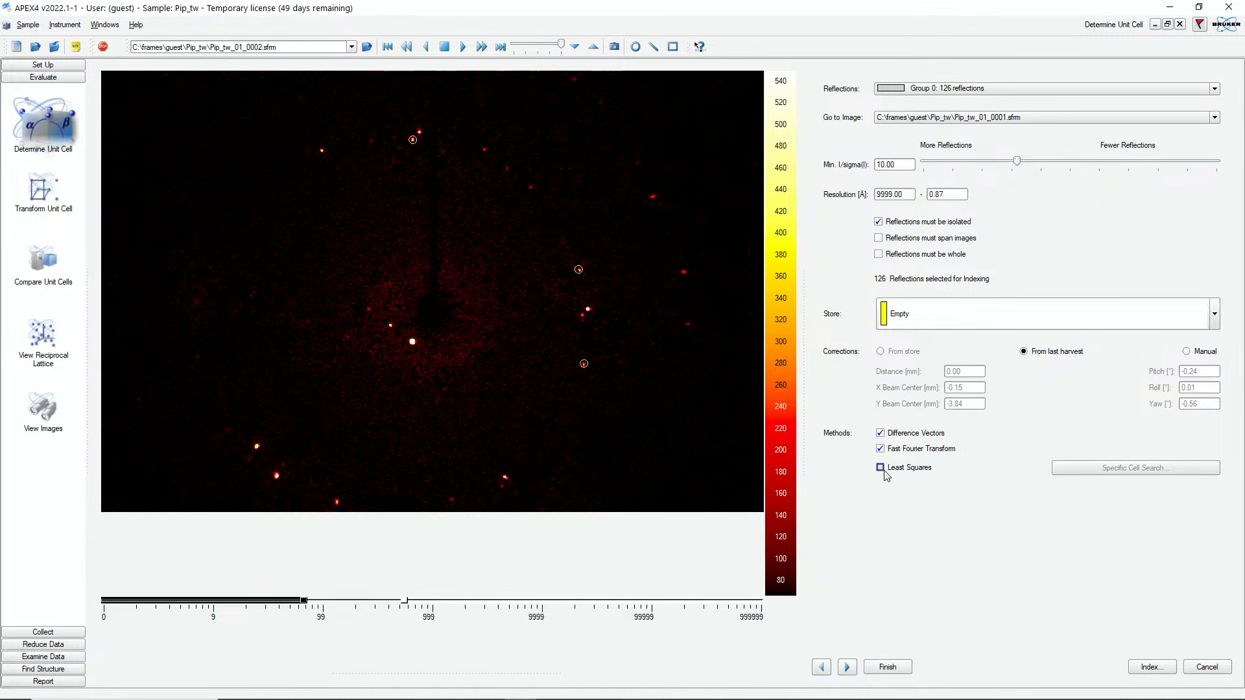
click(880, 467)
click(1151, 468)
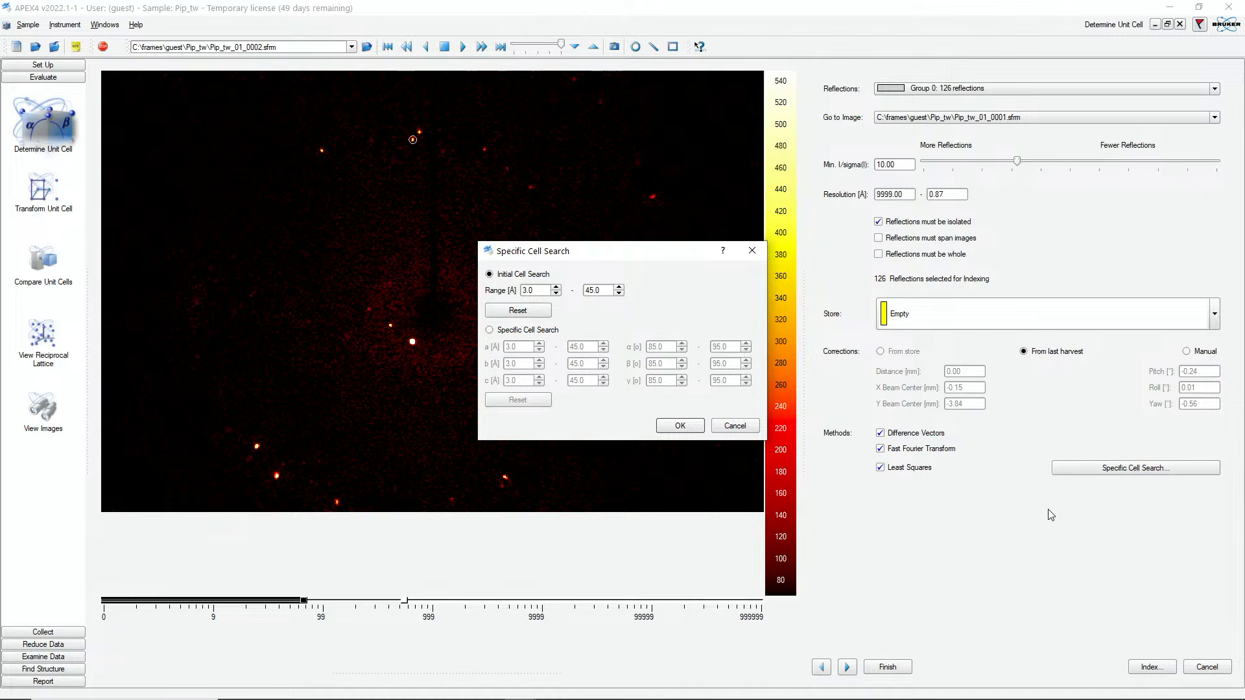
double_click(605, 291)
text(12)
click(687, 426)
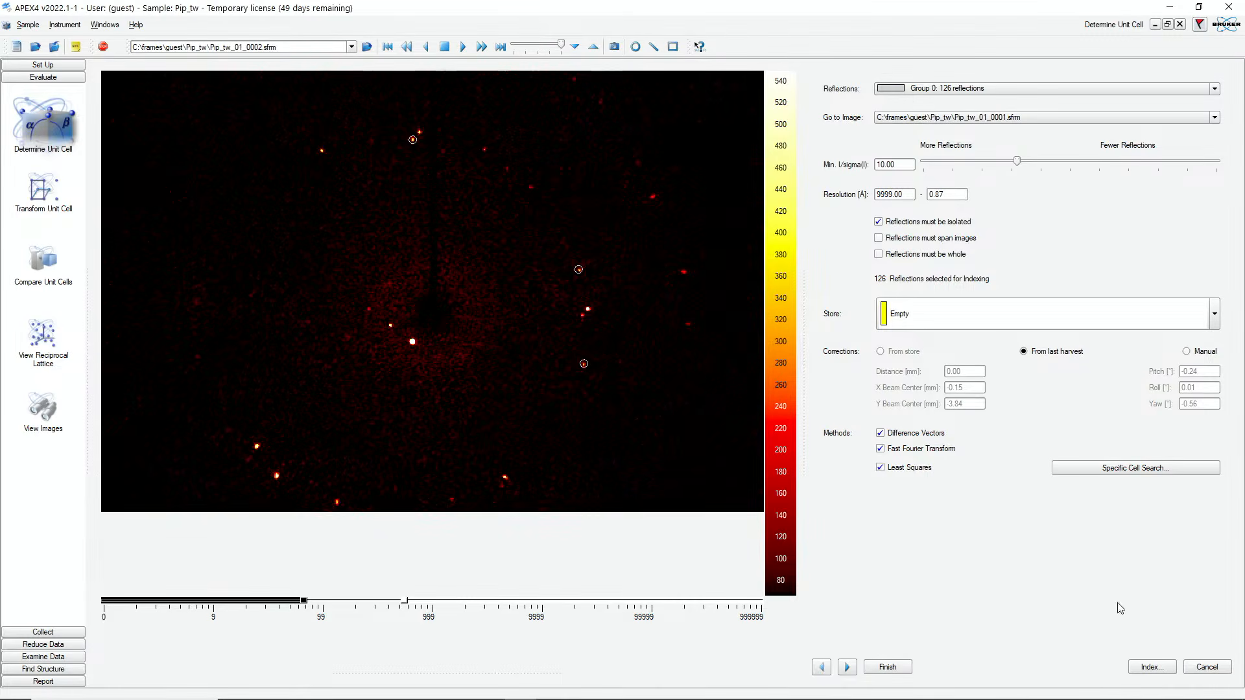
Step: Index the Group 0 reflections with Least Squares only, without Difference Vectors or Fast Fourier Transform, and accept the resulting cell
click(880, 433)
click(880, 448)
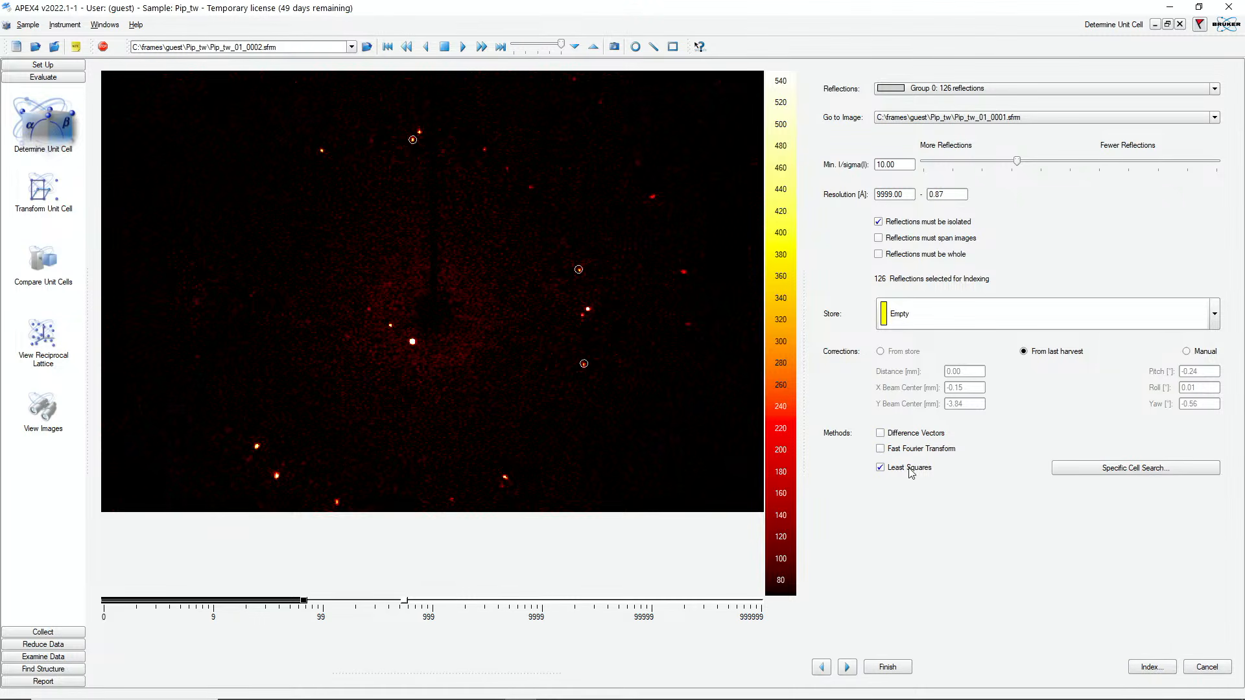
click(1158, 672)
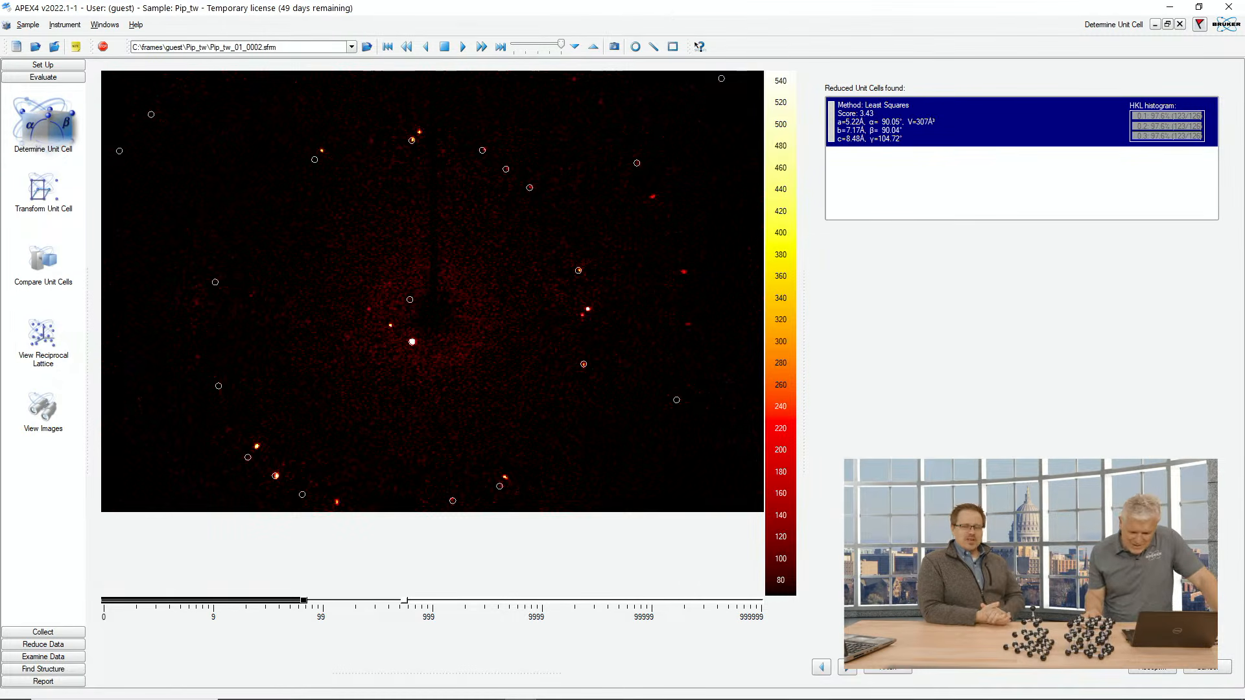
click(1154, 668)
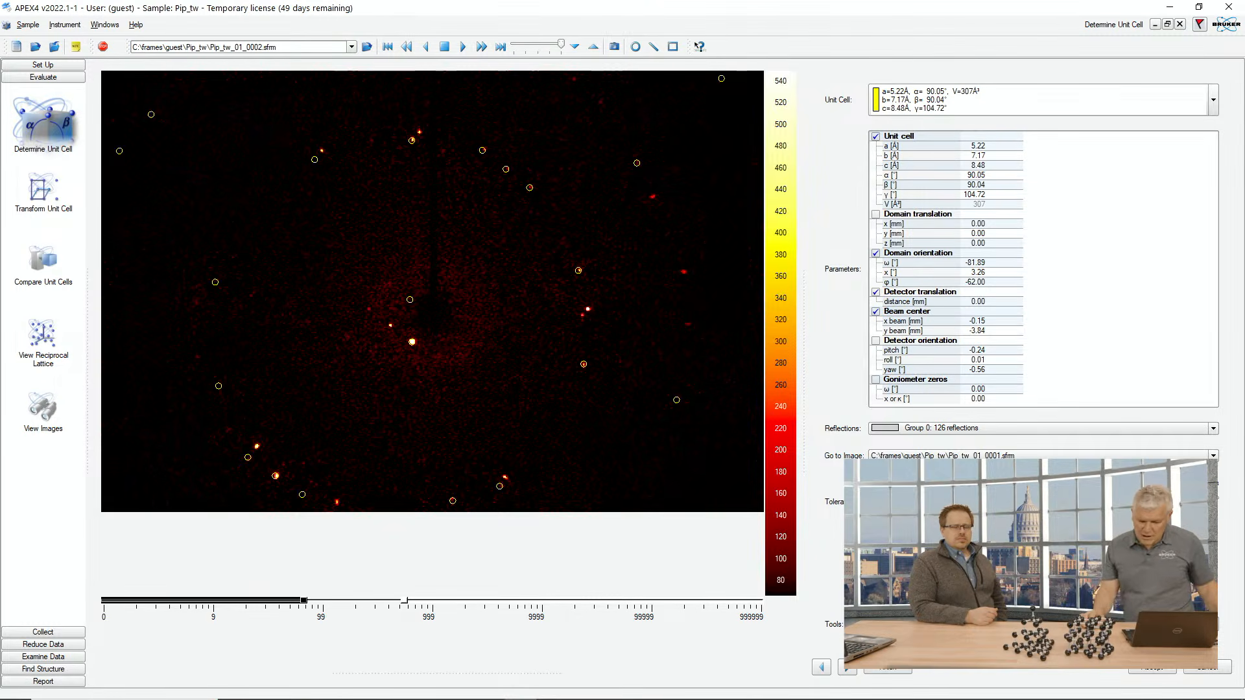
click(1161, 673)
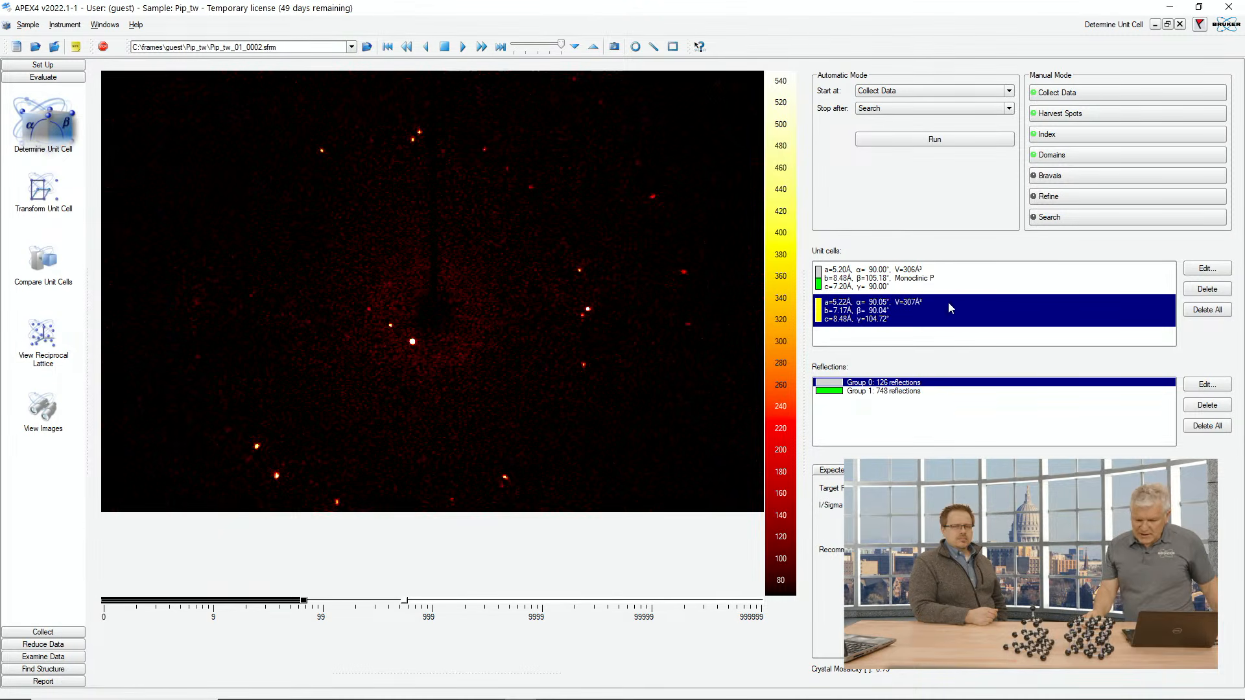
Step: Open the domain tool, select the Group 1 reflections, and start a domain search against both unit cells
click(1051, 154)
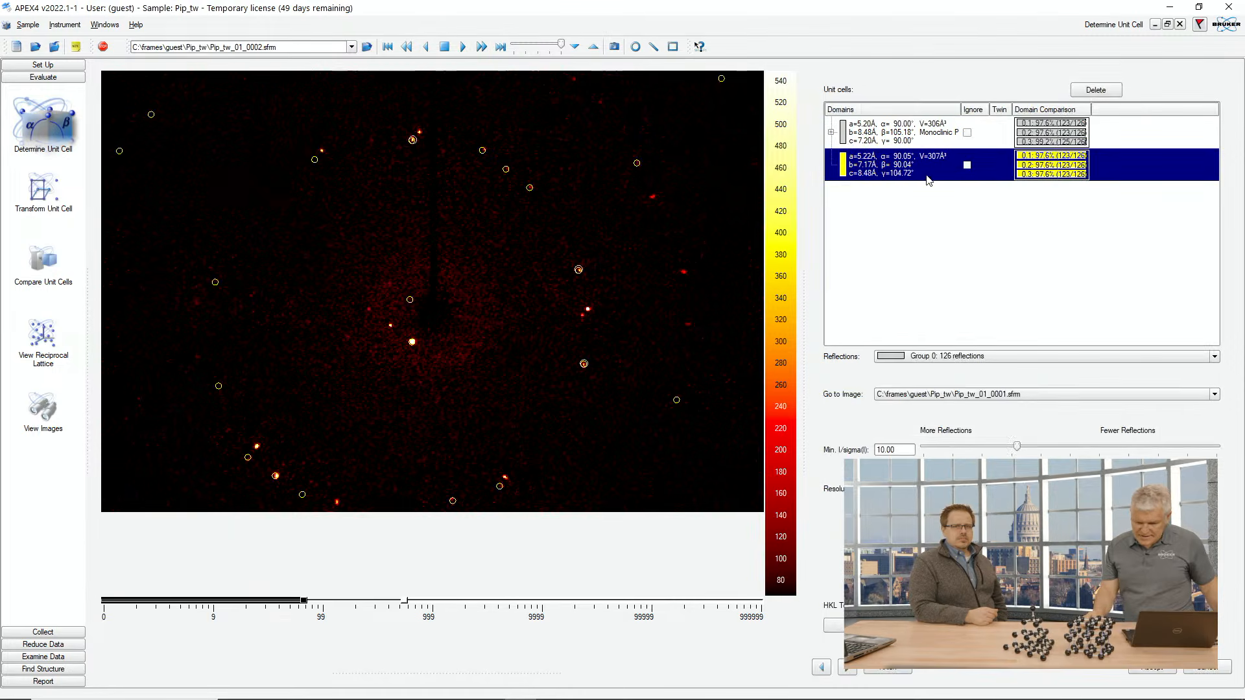
click(1049, 356)
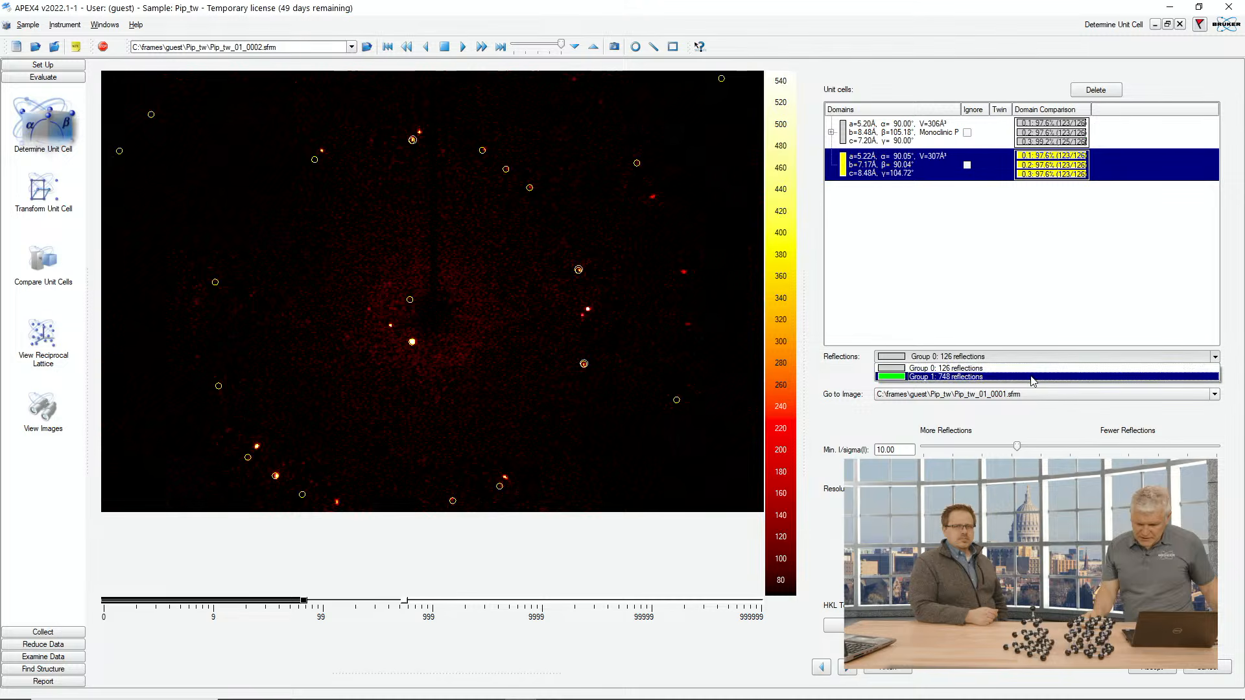
click(1032, 378)
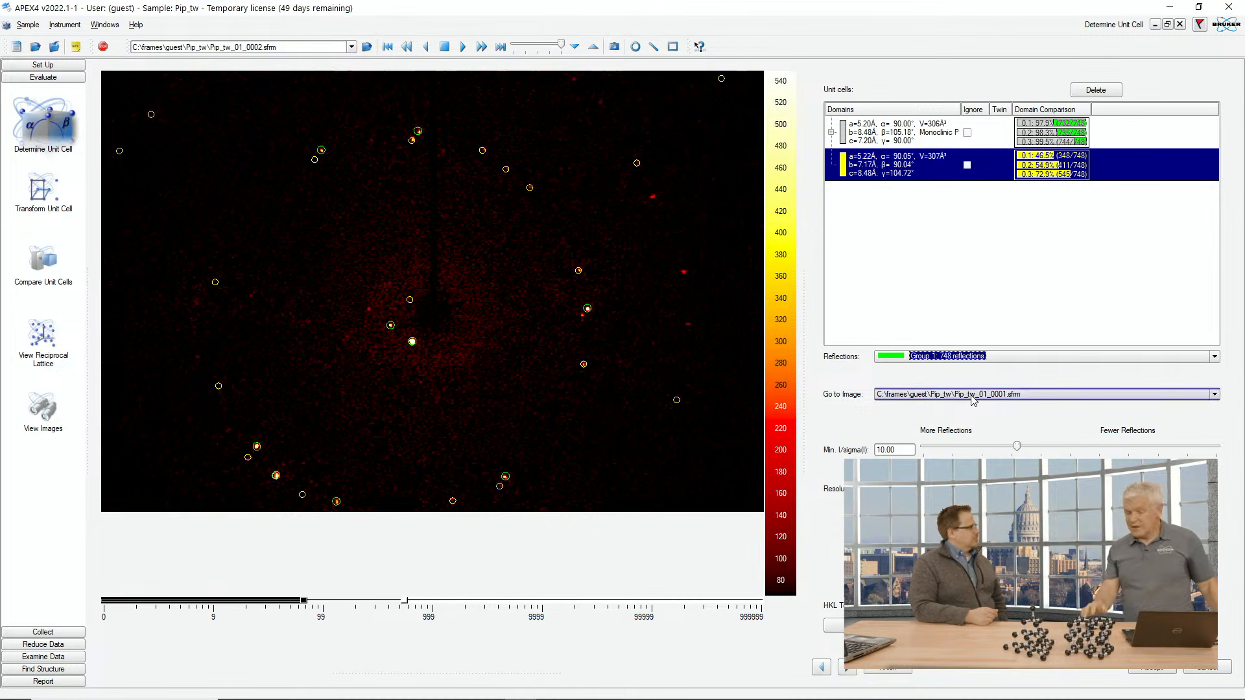
click(868, 625)
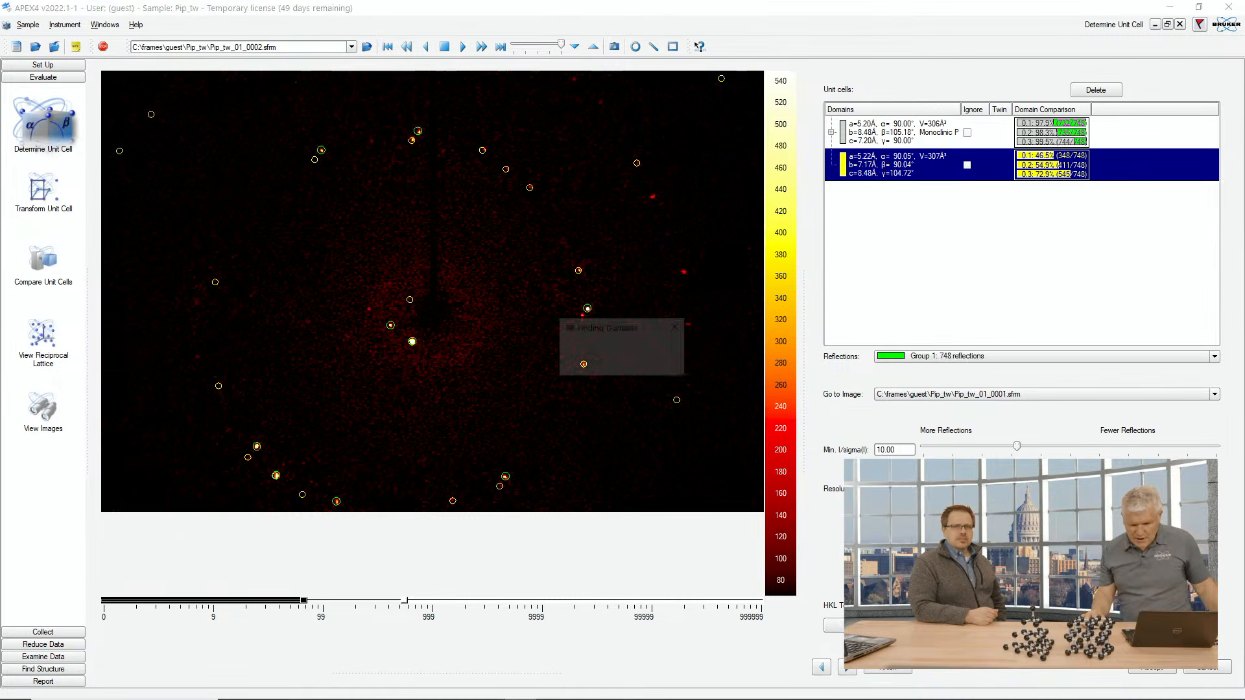